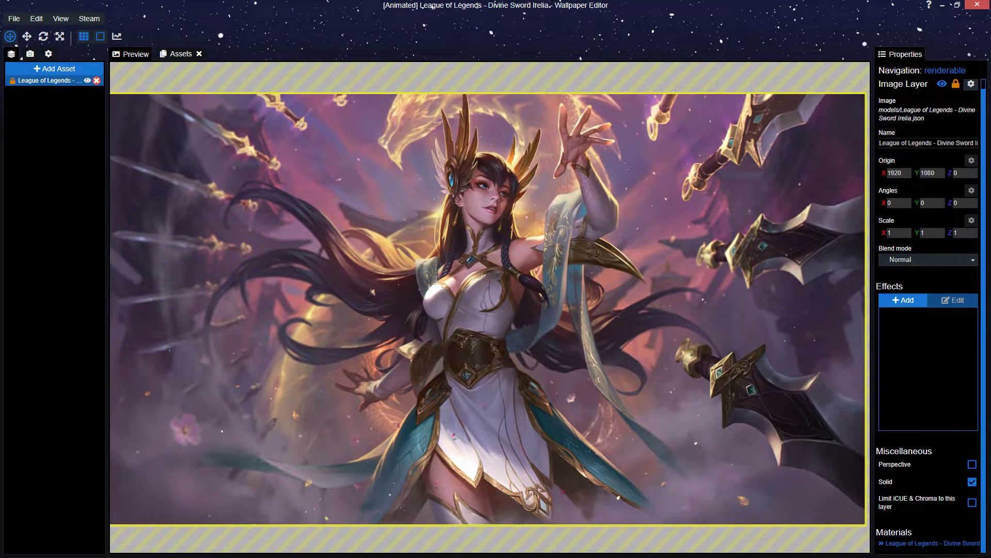
# Add a Shake effect to the Irelia layer
pyautogui.click(907, 304)
pyautogui.click(407, 99)
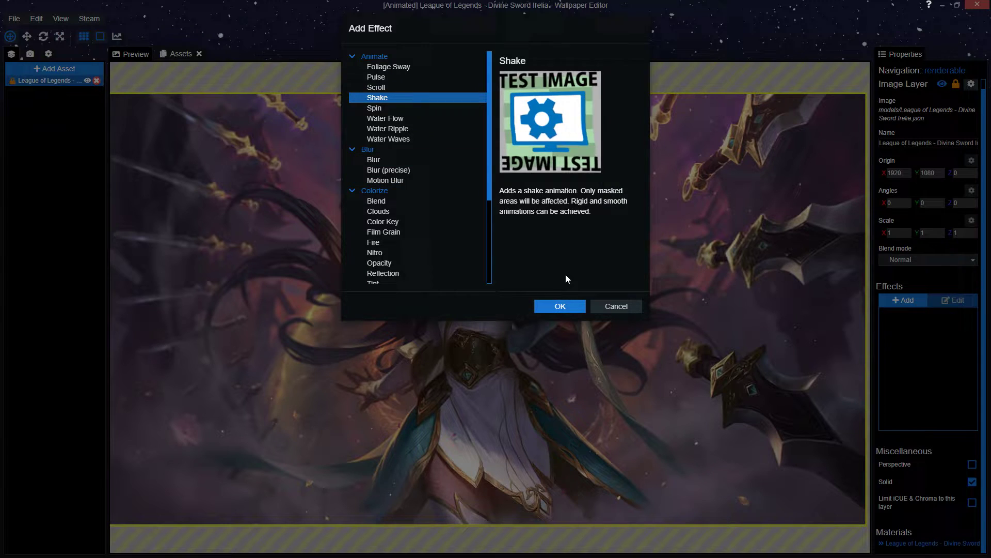
pyautogui.click(570, 305)
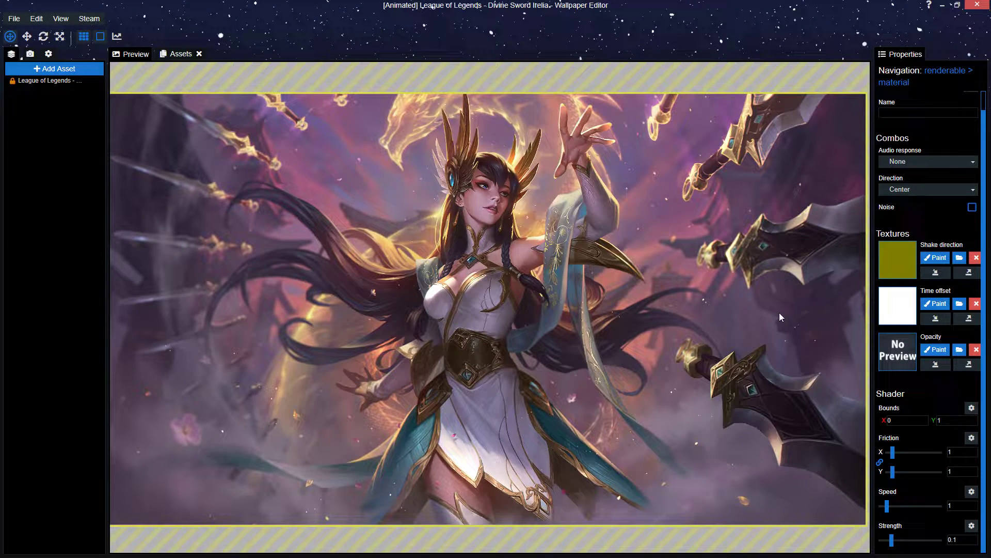
# Fill the Shake opacity mask solid black with the mask shown, at opacity 100 and value 0
pyautogui.click(936, 351)
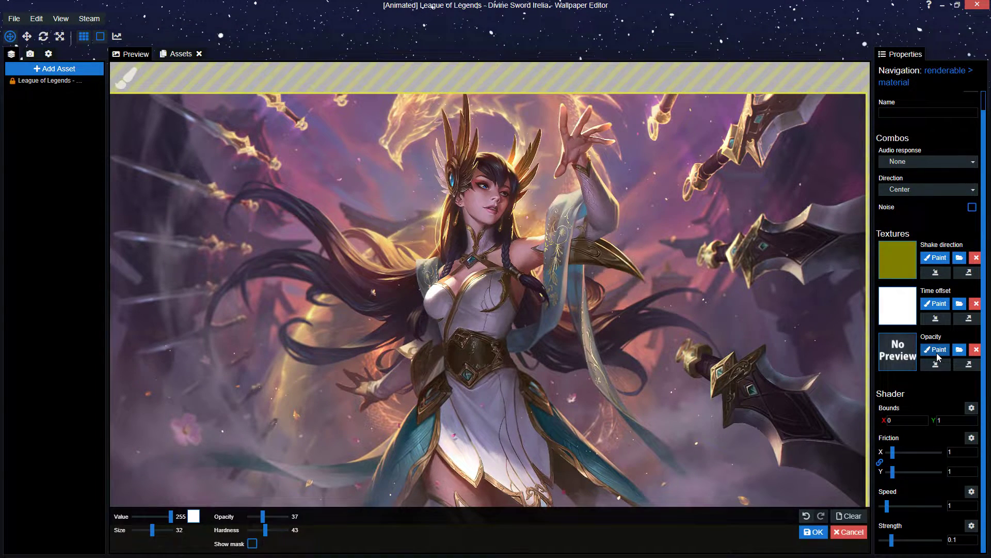
pyautogui.click(252, 543)
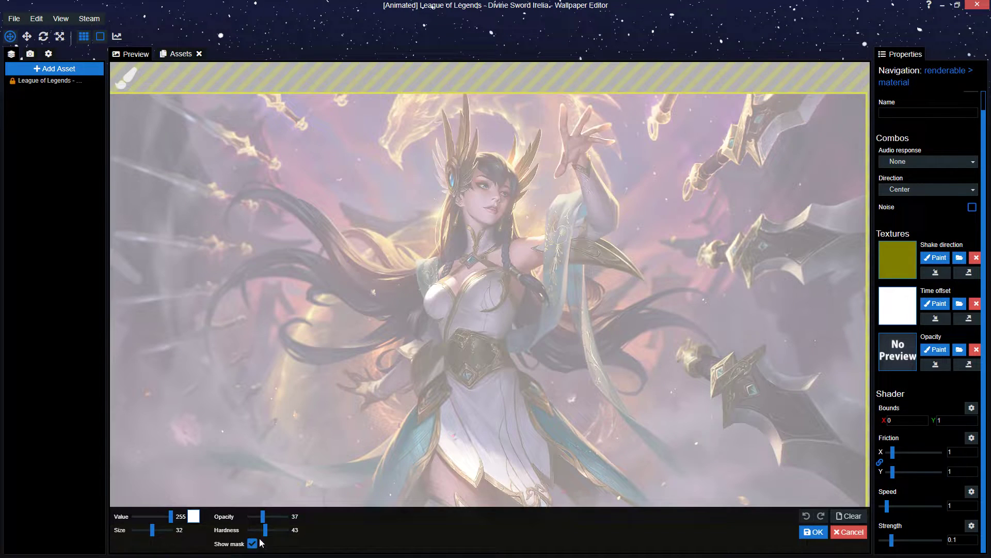
pyautogui.moveTo(263, 516); pyautogui.dragTo(323, 519)
pyautogui.moveTo(170, 517); pyautogui.dragTo(121, 516)
pyautogui.click(851, 521)
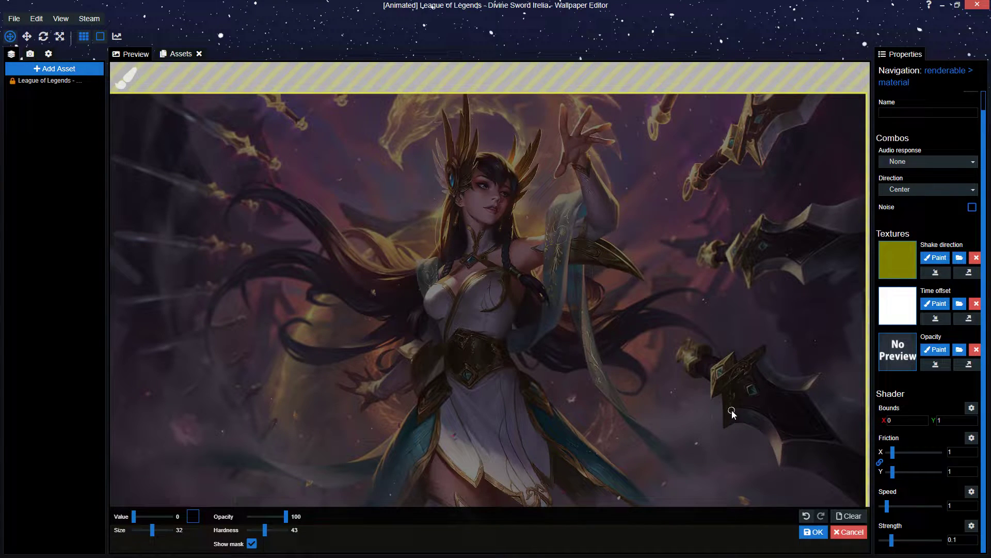
# Save, zoom into the face, and set the mask brush to value 255 (white) at size 12
pyautogui.hotkey('ctrl', 's')
pyautogui.scroll(5, 518, 210)
pyautogui.scroll(3, 550, 281)
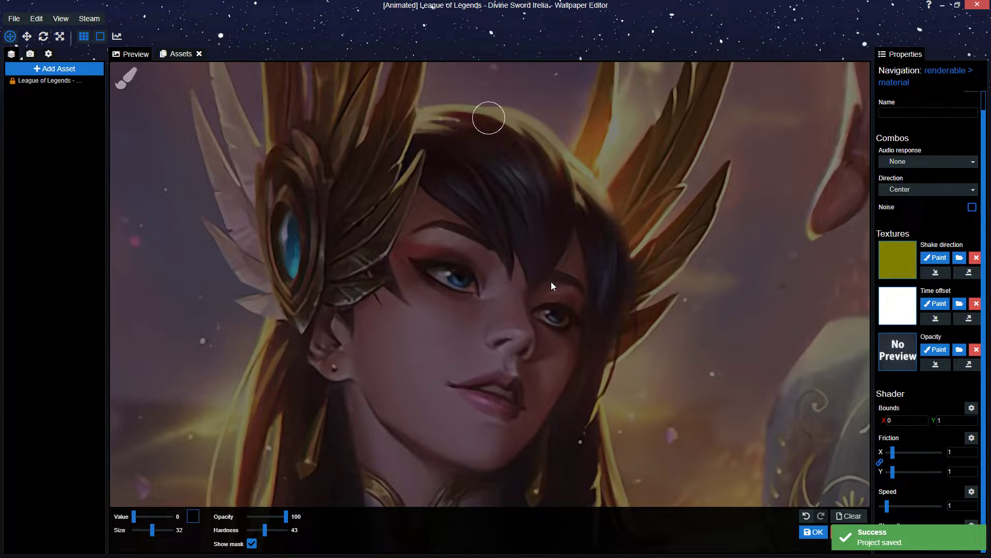
pyautogui.scroll(4, 550, 281)
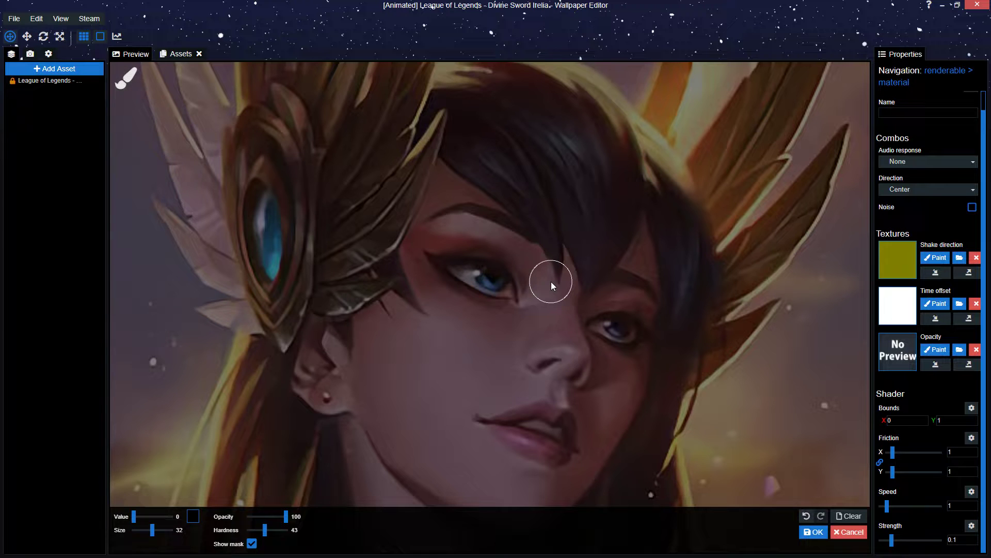
pyautogui.scroll(2, 550, 281)
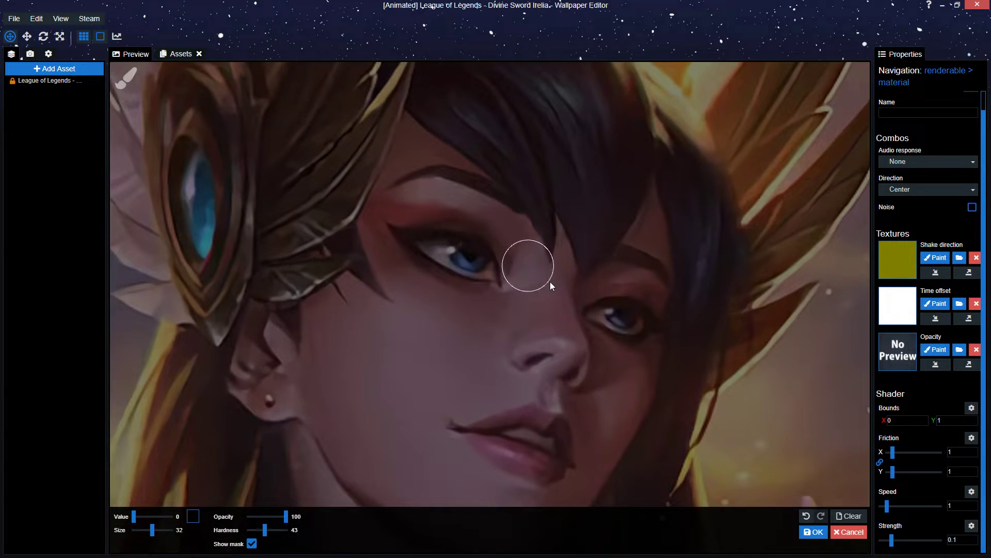
pyautogui.moveTo(148, 515); pyautogui.dragTo(173, 516)
pyautogui.moveTo(152, 529); pyautogui.dragTo(147, 530)
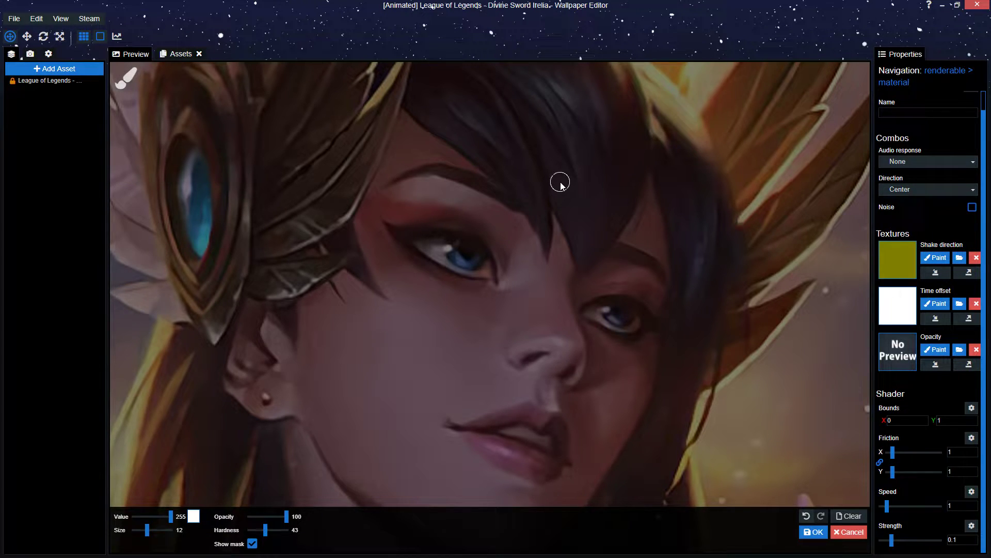
# Paint the left then right upper eyelid white, using a size-8 brush for the second, and confirm
pyautogui.scroll(5, 499, 236)
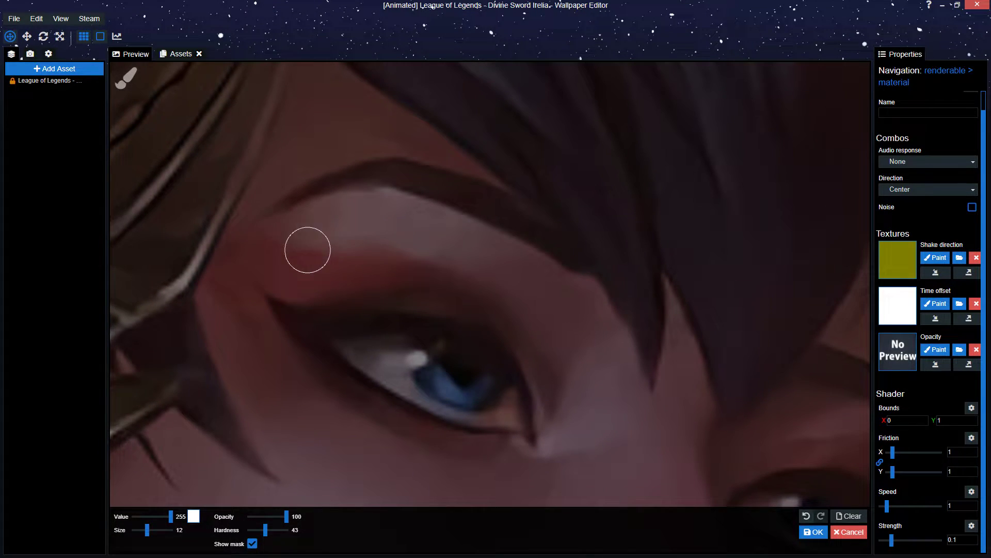
pyautogui.moveTo(308, 248)
pyautogui.mouseDown()
pyautogui.moveTo(347, 232)
pyautogui.moveTo(430, 244)
pyautogui.moveTo(498, 270)
pyautogui.moveTo(586, 376)
pyautogui.moveTo(547, 310)
pyautogui.moveTo(478, 268)
pyautogui.moveTo(376, 246)
pyautogui.moveTo(321, 259)
pyautogui.mouseUp()
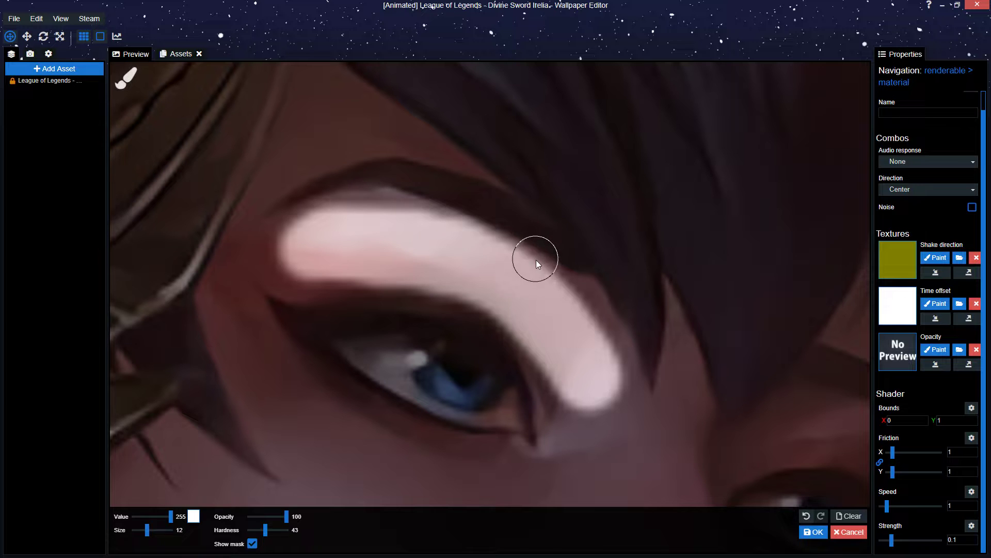
pyautogui.moveTo(535, 259)
pyautogui.mouseDown()
pyautogui.moveTo(324, 150)
pyautogui.moveTo(227, 130)
pyautogui.mouseUp()
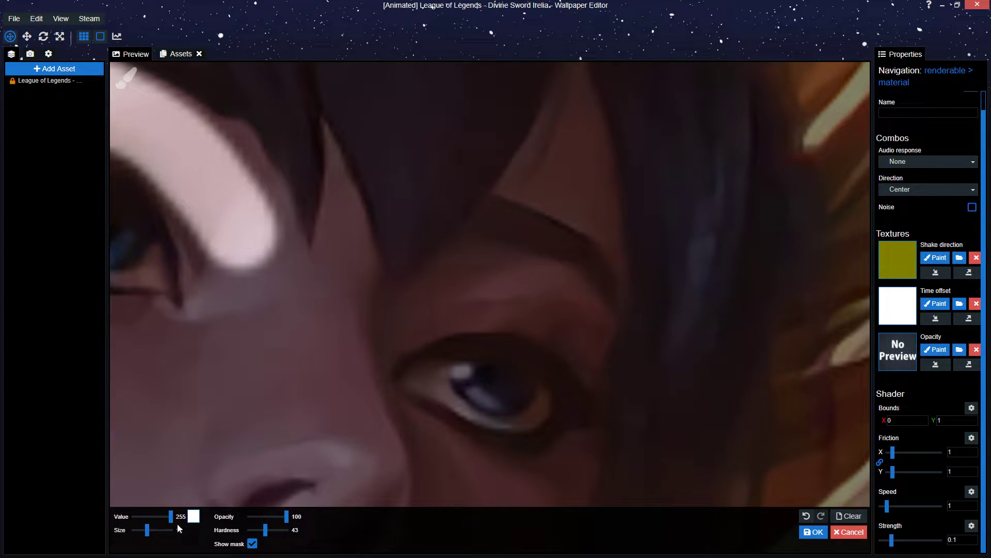
pyautogui.click(140, 531)
pyautogui.moveTo(143, 535); pyautogui.dragTo(146, 535)
pyautogui.moveTo(433, 304)
pyautogui.mouseDown()
pyautogui.moveTo(501, 288)
pyautogui.moveTo(586, 330)
pyautogui.moveTo(549, 284)
pyautogui.moveTo(491, 274)
pyautogui.moveTo(520, 296)
pyautogui.moveTo(452, 296)
pyautogui.moveTo(402, 316)
pyautogui.moveTo(451, 294)
pyautogui.mouseUp()
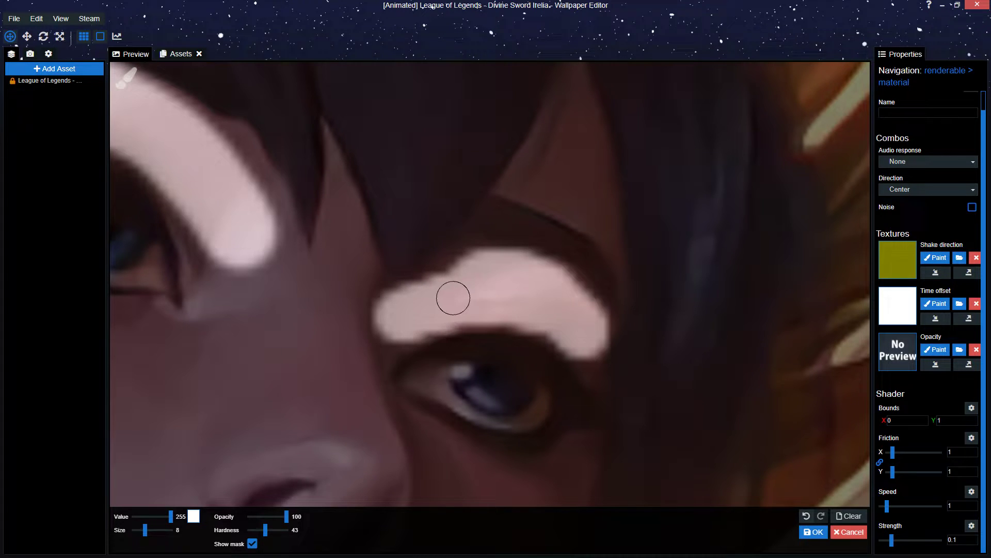
pyautogui.scroll(-3, 445, 312)
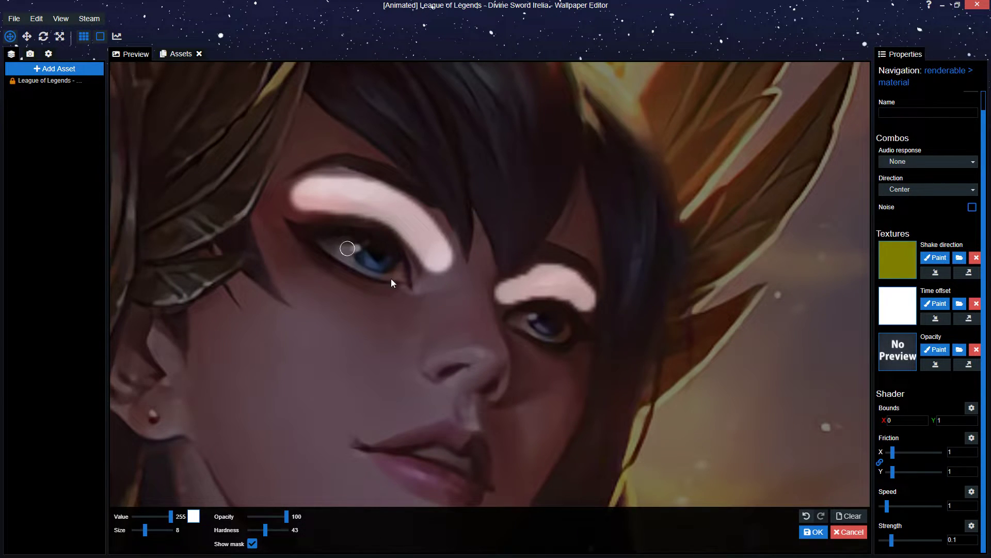
pyautogui.click(815, 532)
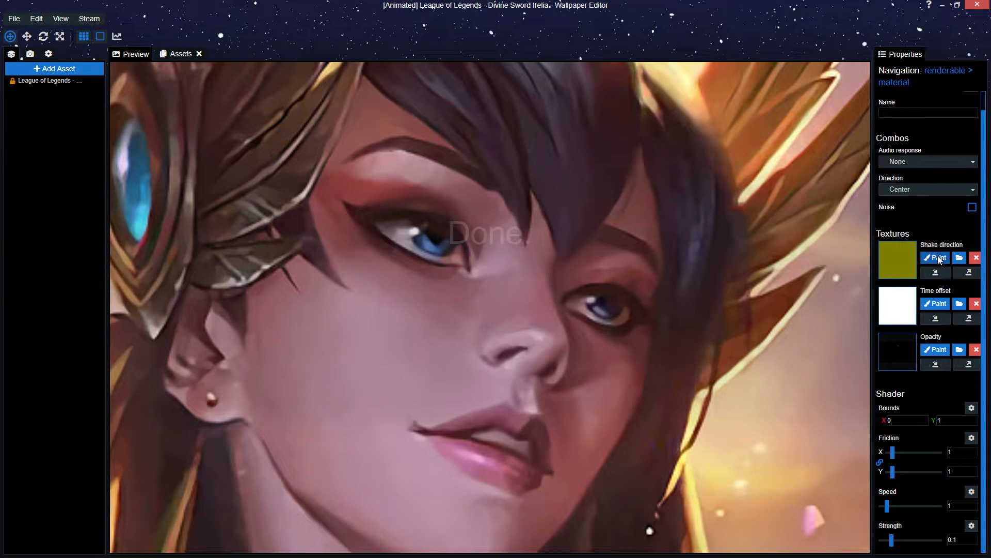
# Open the Shake direction mask for painting, set Bounds to X -1 and Y 0, save, and enlarge the brush to 75
pyautogui.click(936, 257)
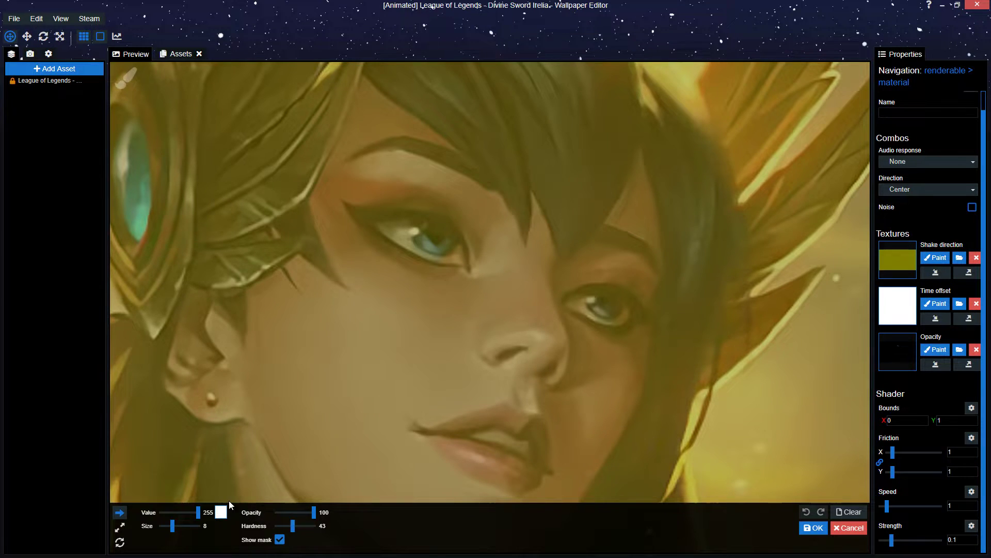
pyautogui.click(178, 526)
pyautogui.click(889, 419)
pyautogui.hotkey('ctrl', 'a')
pyautogui.write('-1')
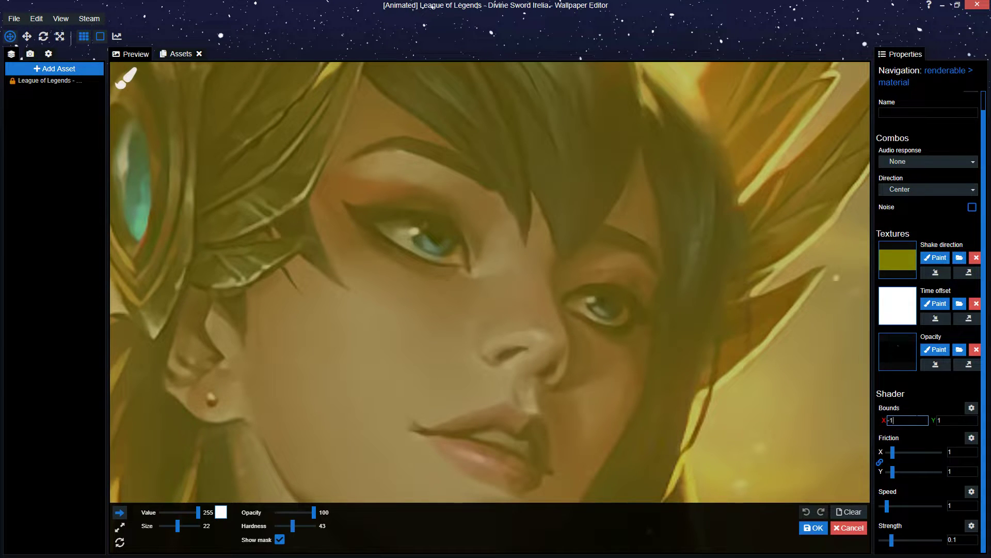
pyautogui.press('Tab')
pyautogui.write('0')
pyautogui.hotkey('ctrl', 's')
pyautogui.click(184, 526)
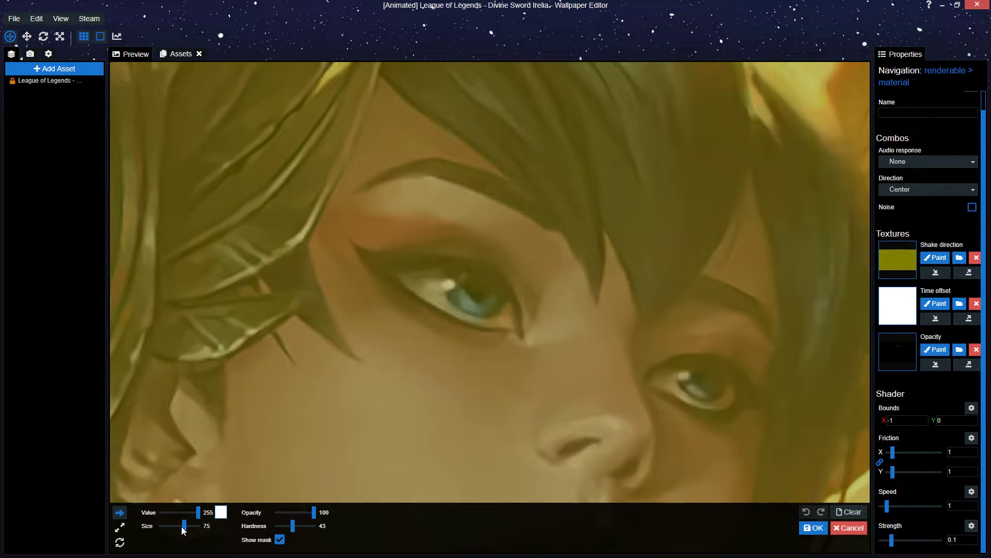
# With a much larger brush, paint a downward direction from the hair over the eyes, hide the mask, and confirm
pyautogui.moveTo(183, 530); pyautogui.dragTo(186, 529)
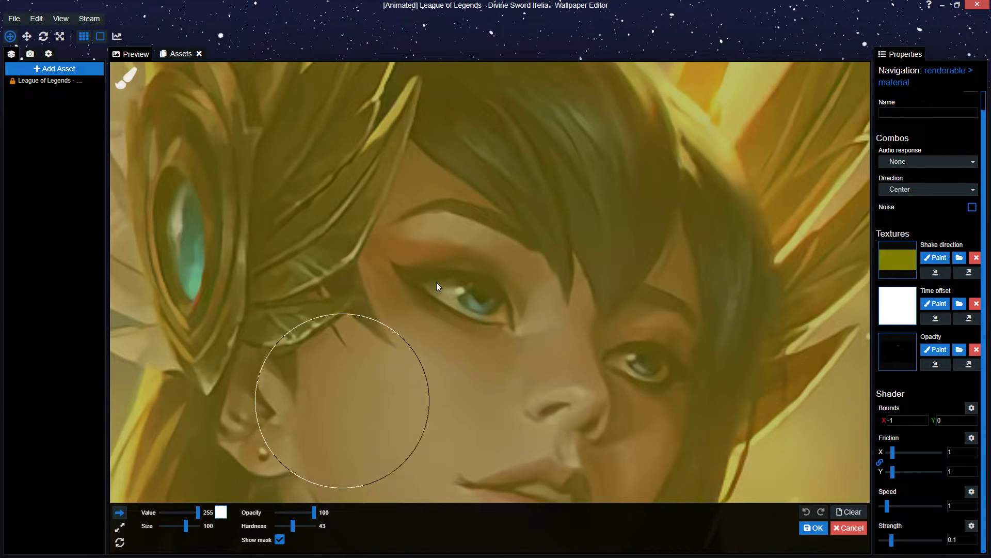
pyautogui.moveTo(485, 150)
pyautogui.mouseDown()
pyautogui.moveTo(397, 321)
pyautogui.moveTo(482, 140)
pyautogui.moveTo(466, 321)
pyautogui.moveTo(486, 137)
pyautogui.moveTo(426, 205)
pyautogui.moveTo(516, 126)
pyautogui.moveTo(421, 343)
pyautogui.moveTo(531, 270)
pyautogui.moveTo(584, 203)
pyautogui.moveTo(578, 330)
pyautogui.moveTo(586, 321)
pyautogui.moveTo(560, 324)
pyautogui.moveTo(407, 241)
pyautogui.moveTo(574, 326)
pyautogui.moveTo(327, 488)
pyautogui.mouseUp()
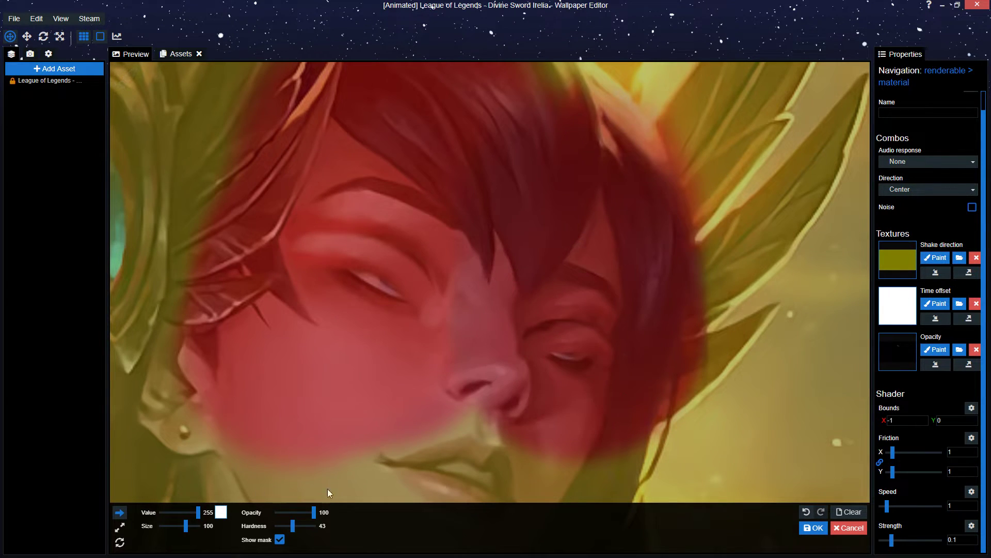
pyautogui.click(279, 539)
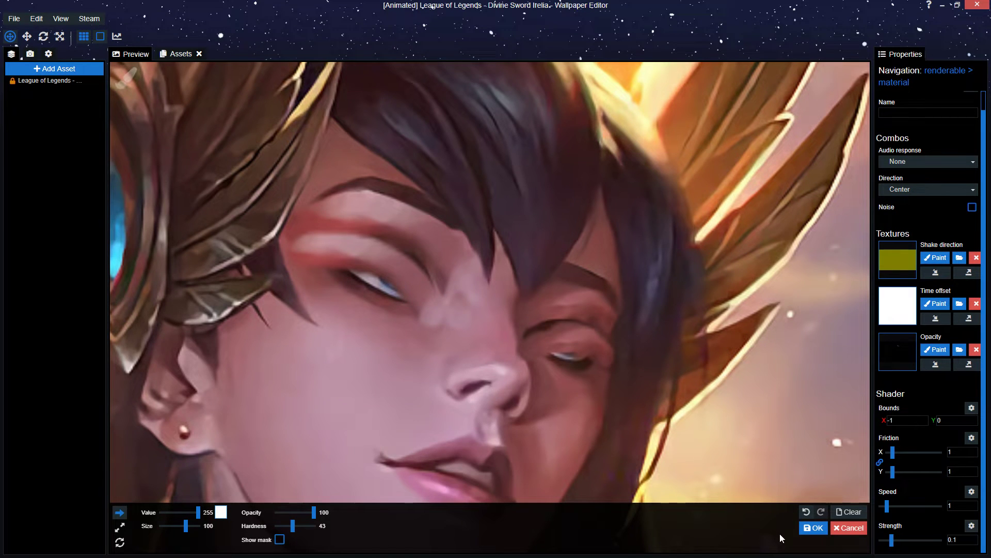
pyautogui.click(812, 528)
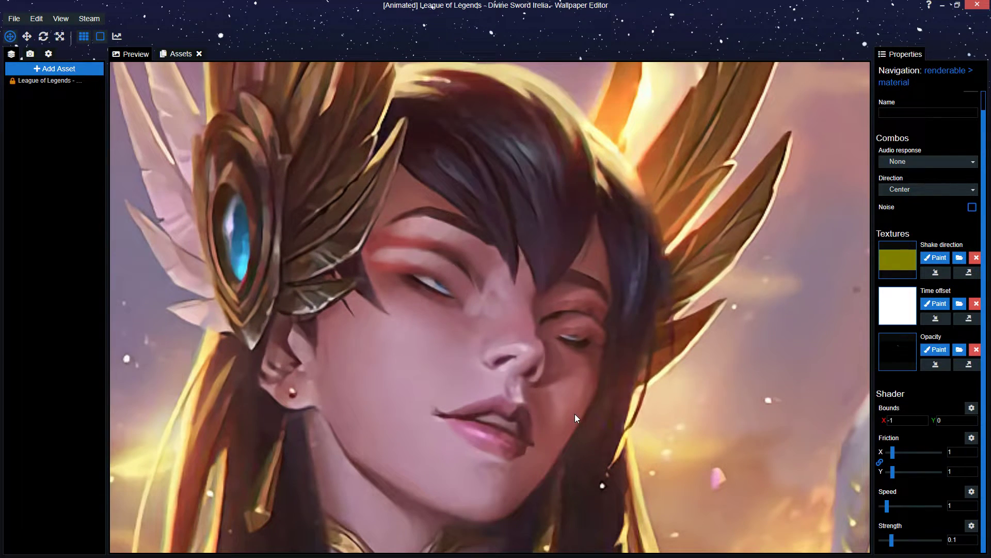
pyautogui.scroll(3, 531, 399)
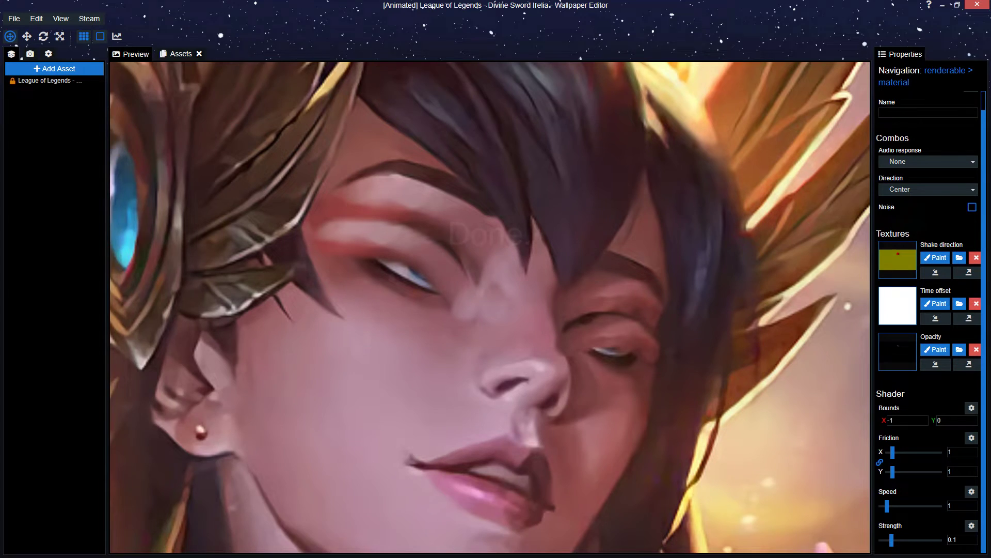
pyautogui.scroll(2, 376, 178)
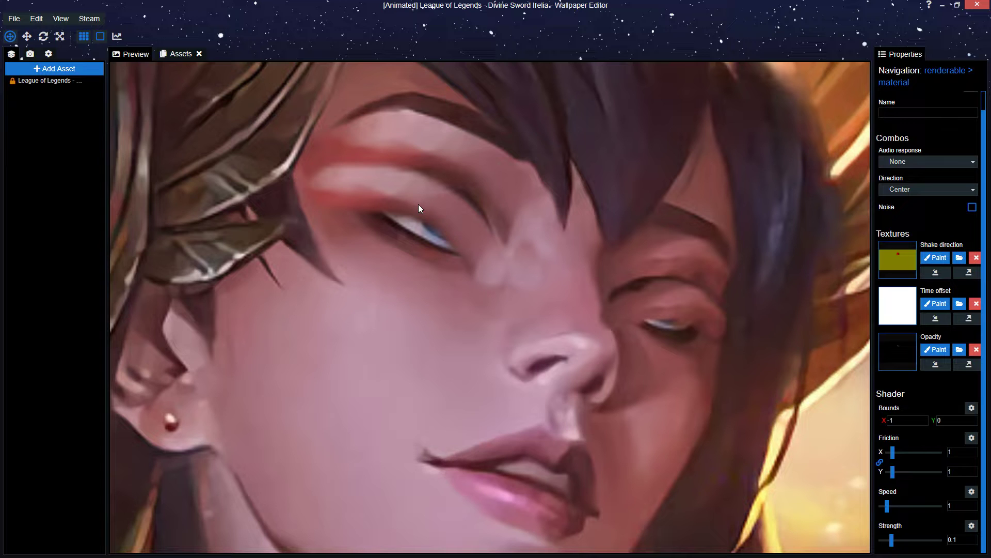
# Save, then lower the Shake strength from 0.1 to 0.09 and finally 0.095
pyautogui.hotkey('ctrl', 's')
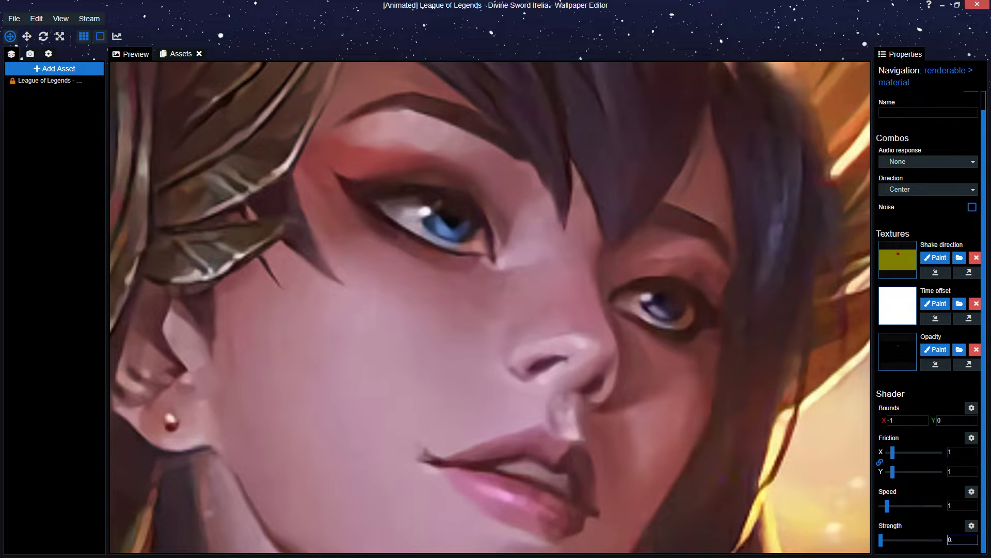
pyautogui.press('BackSpace')
pyautogui.write('09')
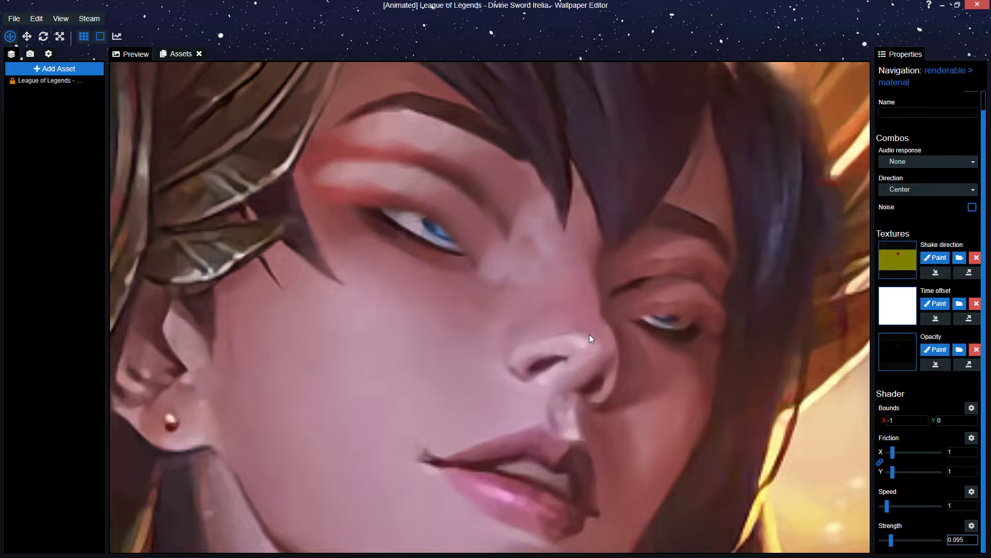
pyautogui.write('5')
pyautogui.press('Return')
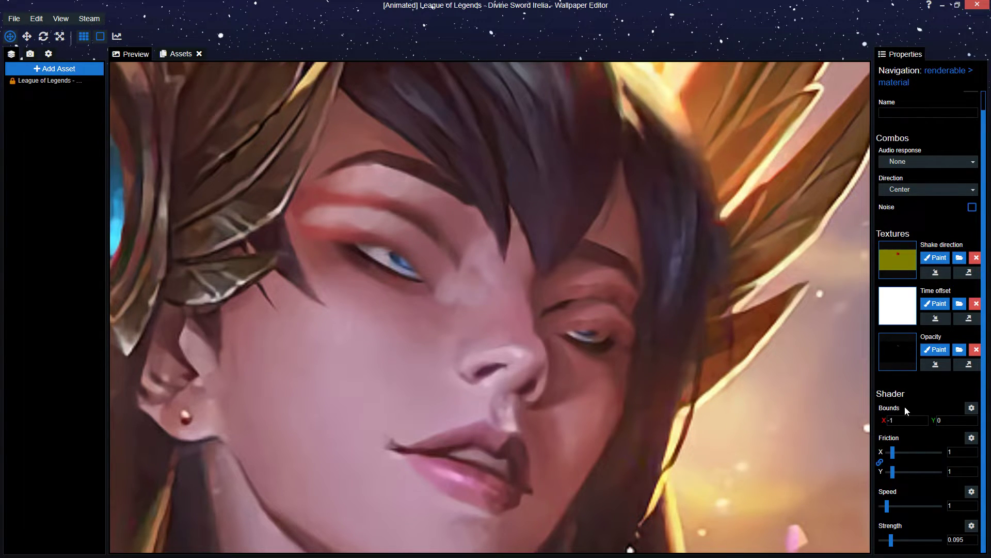
# Save and reopen the Shake direction mask with overlay shown, brush value 0 and opacity 44
pyautogui.hotkey('ctrl', 's')
pyautogui.click(935, 257)
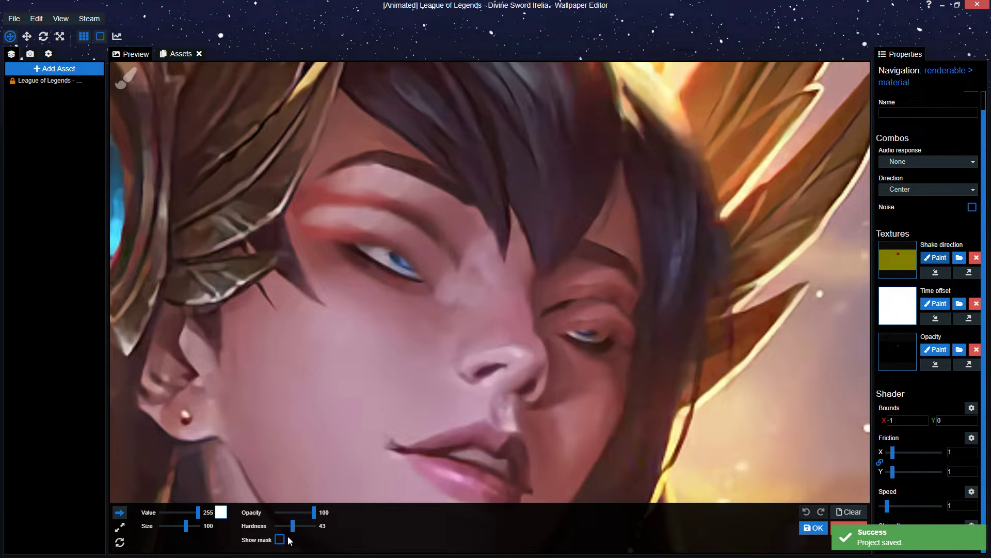
pyautogui.click(279, 539)
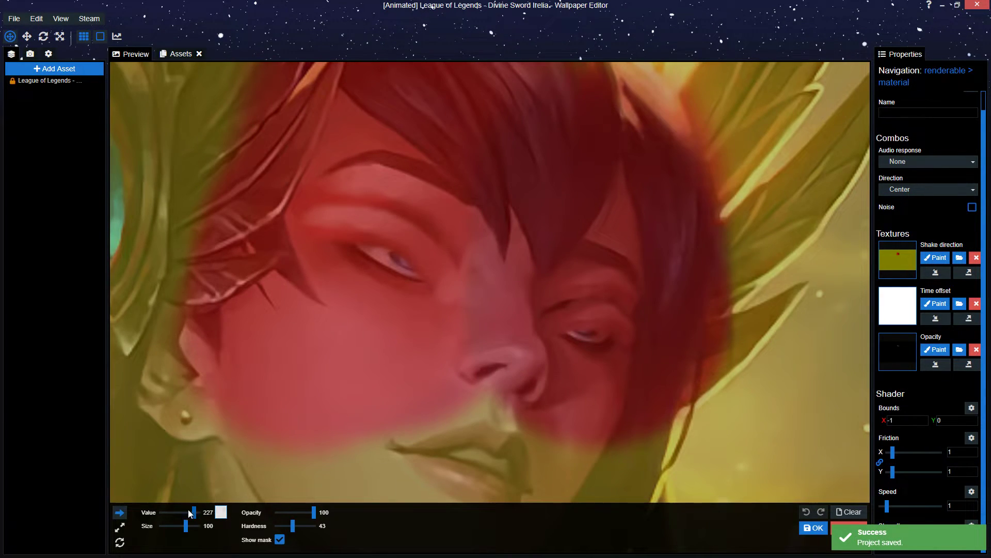
pyautogui.moveTo(189, 510)
pyautogui.mouseDown()
pyautogui.moveTo(132, 518)
pyautogui.moveTo(180, 526)
pyautogui.mouseUp()
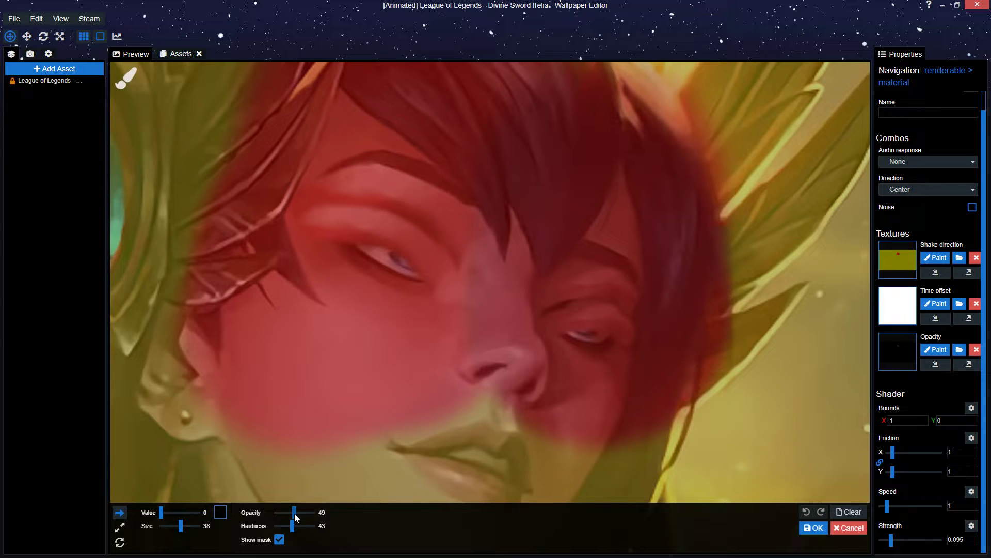
pyautogui.moveTo(295, 516); pyautogui.dragTo(293, 519)
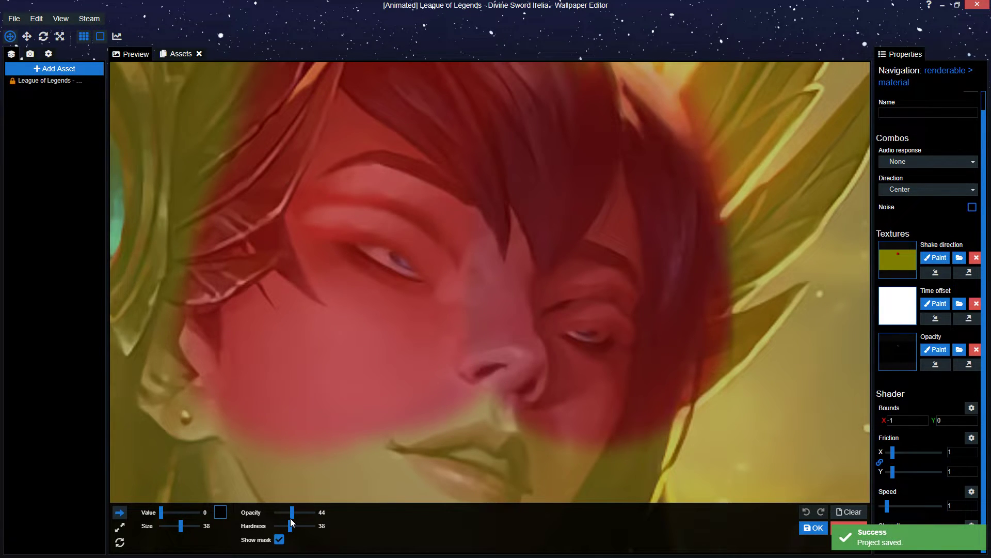
pyautogui.scroll(5, 454, 387)
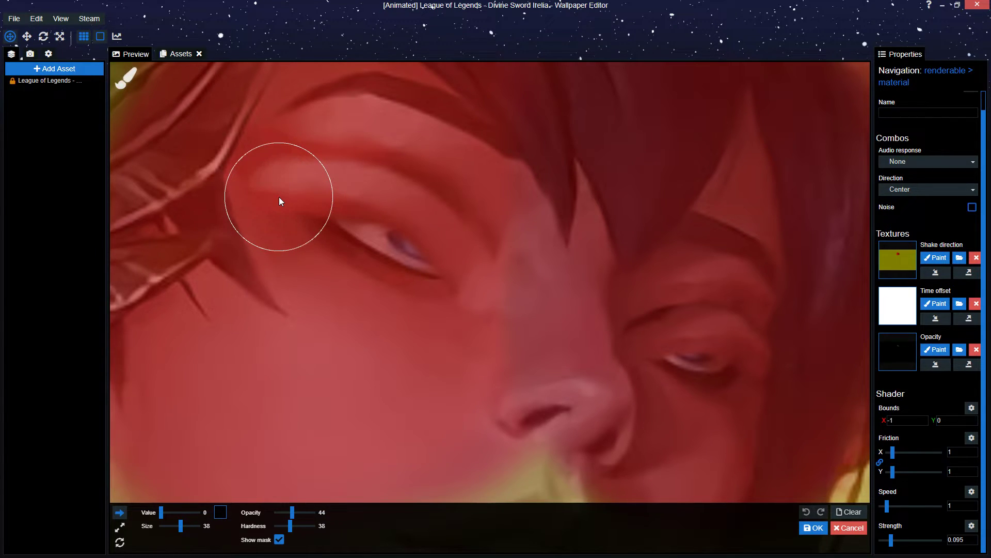
# Paint value-0 patches on the direction mask around the nose, beside the left eye and right of the nose
pyautogui.moveTo(271, 203); pyautogui.dragTo(326, 308)
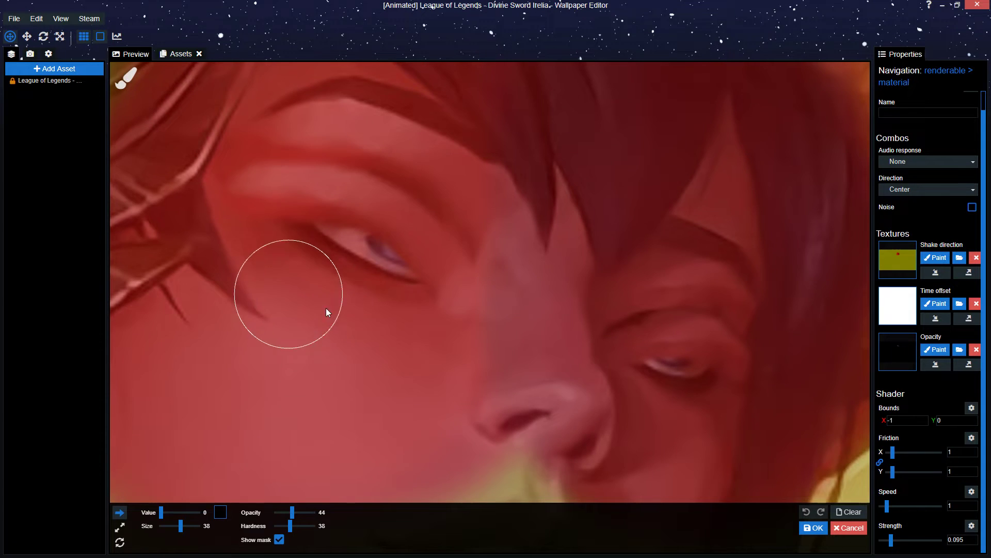
pyautogui.scroll(2, 443, 357)
pyautogui.scroll(-2, 443, 357)
pyautogui.scroll(1, 464, 380)
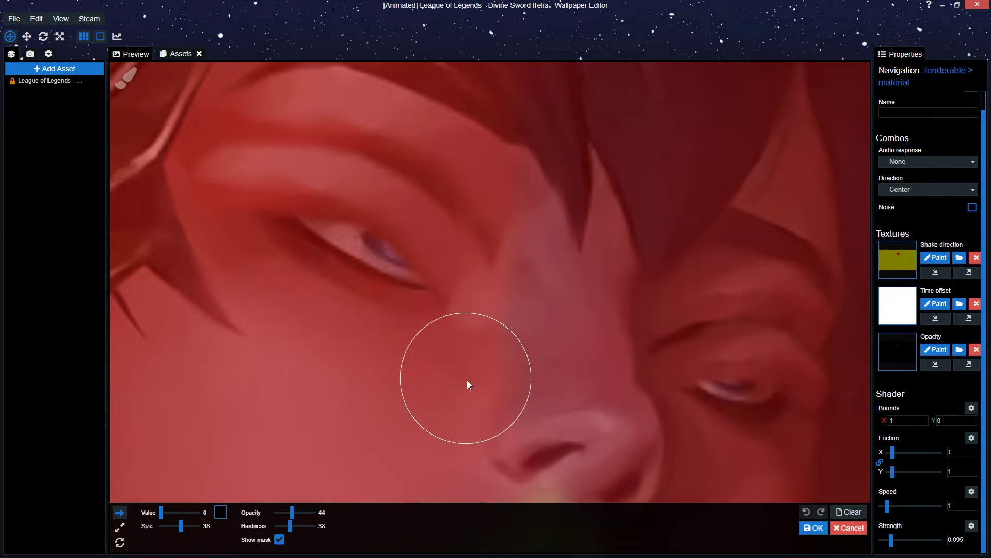
pyautogui.click(466, 384)
pyautogui.scroll(2, 467, 385)
pyautogui.moveTo(473, 381)
pyautogui.mouseDown()
pyautogui.moveTo(432, 394)
pyautogui.moveTo(459, 391)
pyautogui.mouseUp()
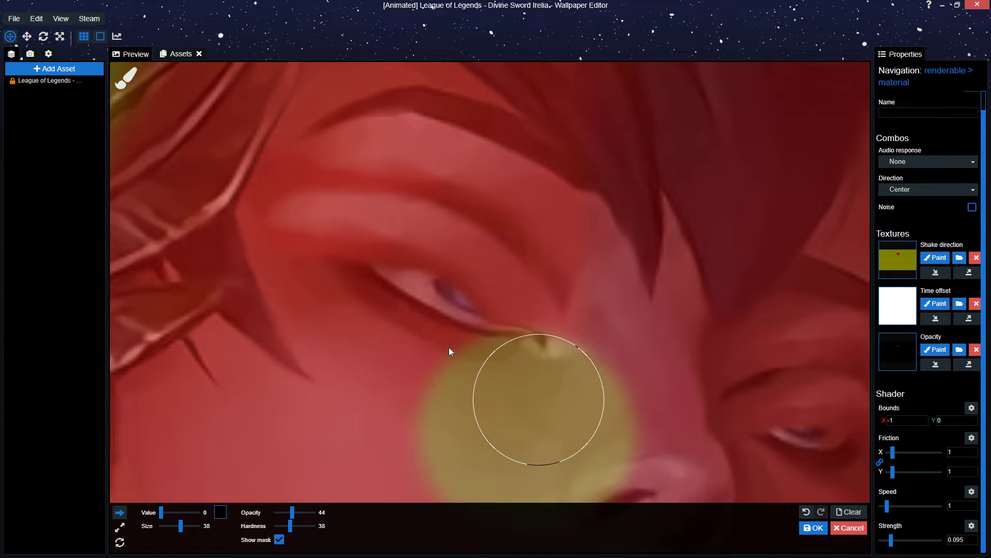
pyautogui.moveTo(282, 369)
pyautogui.mouseDown()
pyautogui.moveTo(287, 336)
pyautogui.moveTo(261, 321)
pyautogui.moveTo(250, 252)
pyautogui.moveTo(253, 283)
pyautogui.mouseUp()
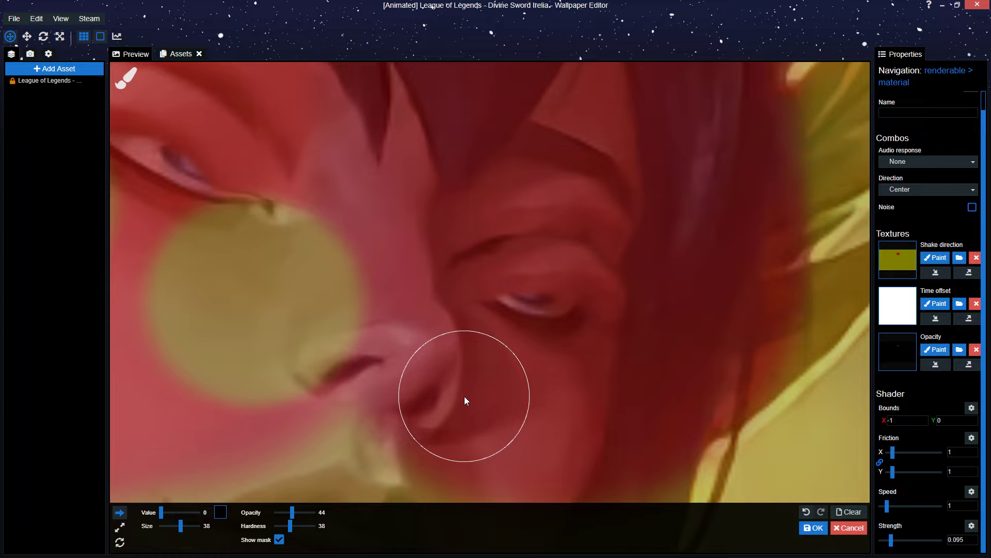
pyautogui.moveTo(463, 395)
pyautogui.mouseDown()
pyautogui.moveTo(455, 375)
pyautogui.moveTo(420, 382)
pyautogui.moveTo(408, 361)
pyautogui.mouseUp()
pyautogui.moveTo(533, 420)
pyautogui.mouseDown()
pyautogui.moveTo(599, 408)
pyautogui.moveTo(650, 381)
pyautogui.moveTo(613, 390)
pyautogui.moveTo(642, 377)
pyautogui.moveTo(593, 421)
pyautogui.moveTo(489, 409)
pyautogui.mouseUp()
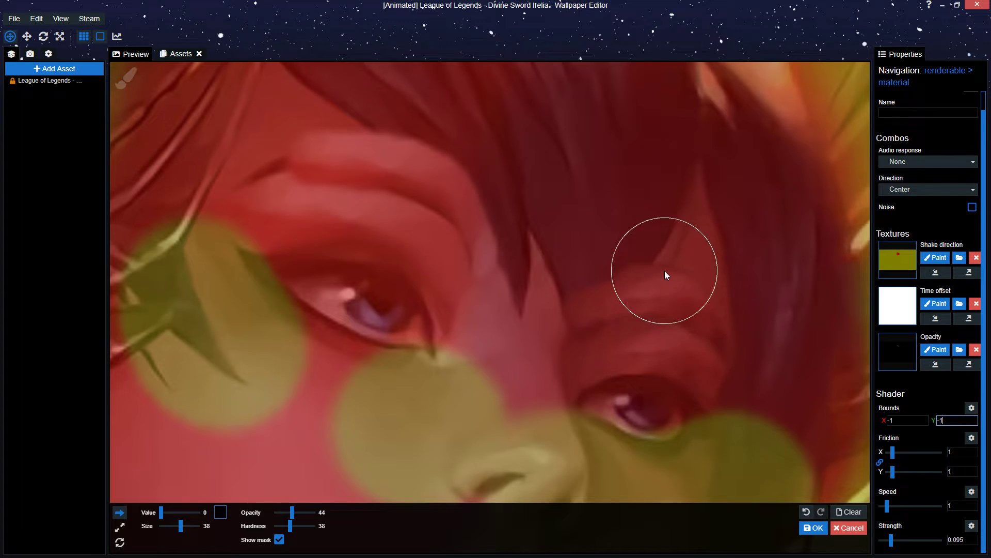
# Confirm Bounds Y at -1, hide the mask overlay, save, and touch up the mask along the eyebrow
pyautogui.click(952, 429)
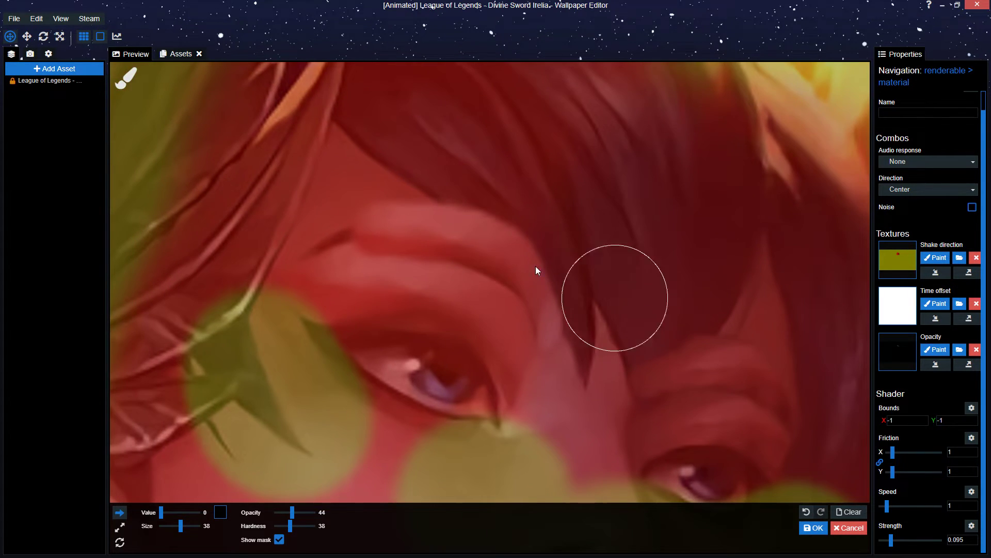
pyautogui.click(279, 539)
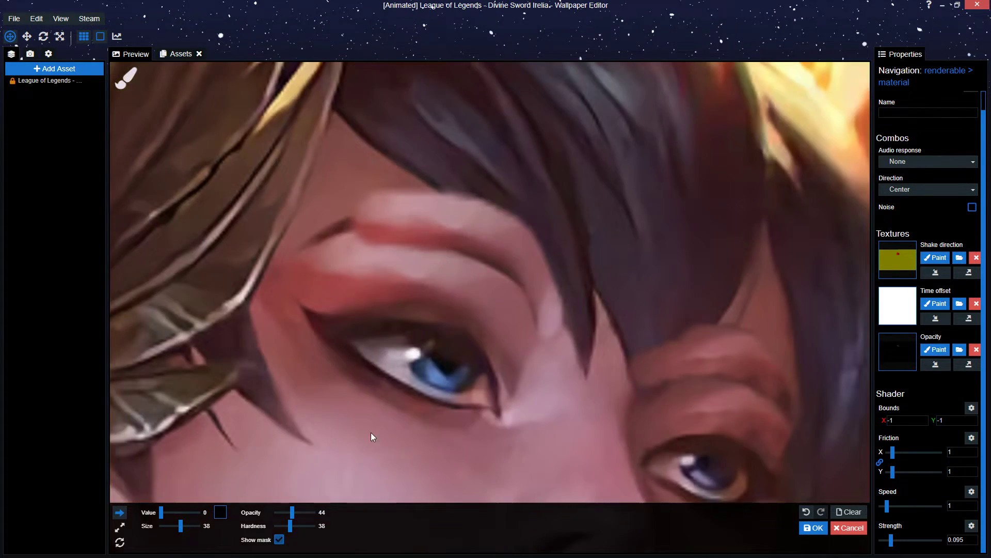
pyautogui.hotkey('ctrl', 's')
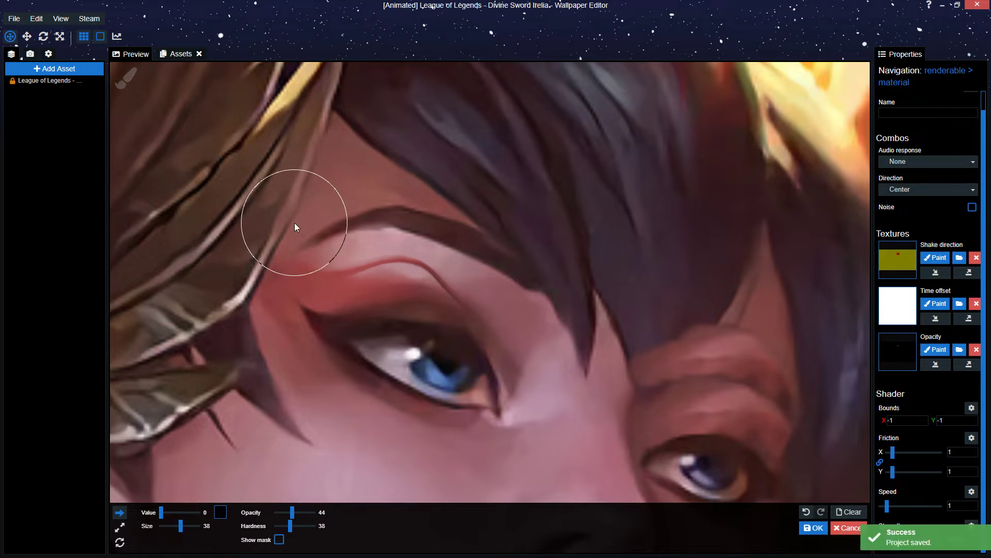
pyautogui.moveTo(379, 280)
pyautogui.mouseDown()
pyautogui.moveTo(343, 276)
pyautogui.moveTo(430, 281)
pyautogui.moveTo(379, 267)
pyautogui.moveTo(561, 228)
pyautogui.moveTo(459, 244)
pyautogui.moveTo(333, 245)
pyautogui.mouseUp()
pyautogui.scroll(4, 555, 223)
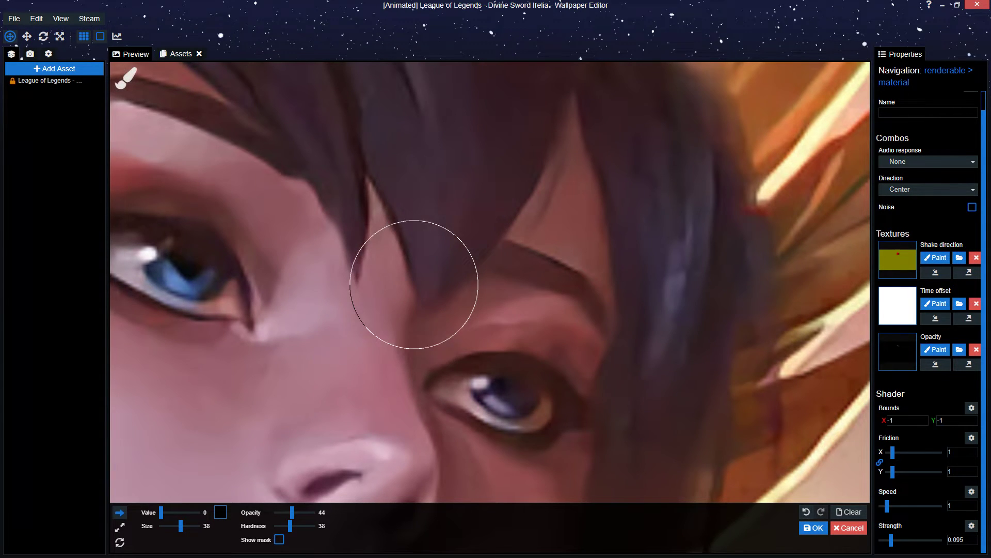
pyautogui.scroll(-5, 461, 266)
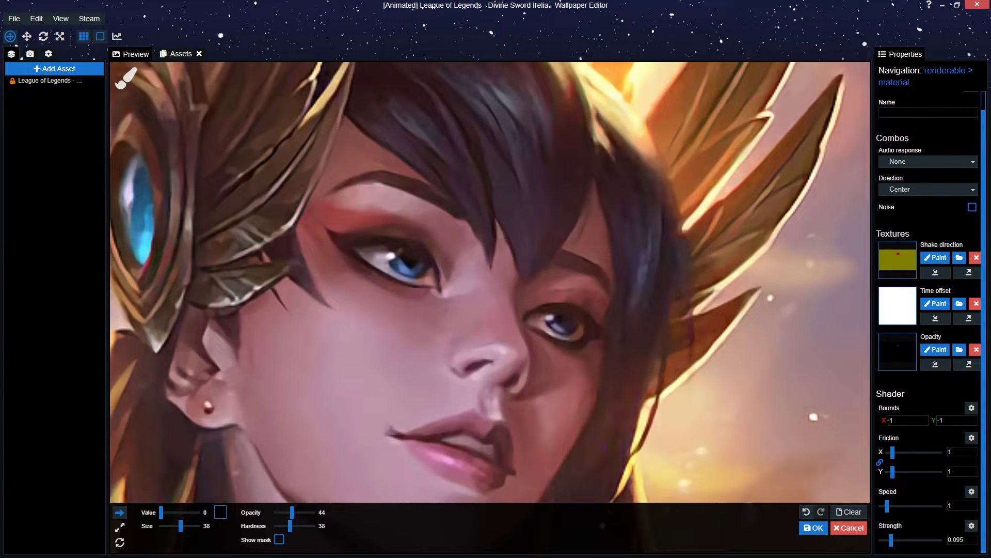
# Show the mask again and, with a size-22 brush, erase the band on the nose bridge
pyautogui.click(279, 541)
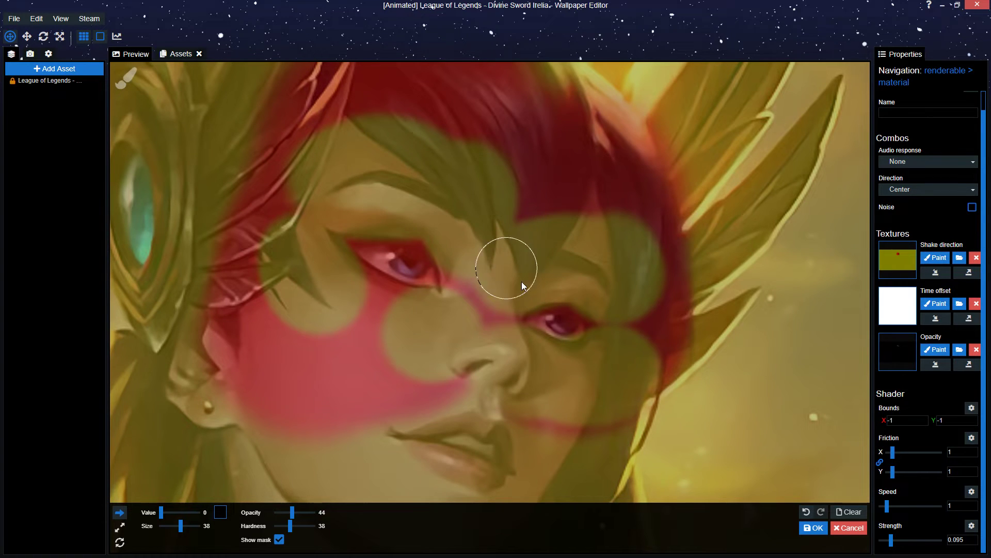
pyautogui.scroll(-4, 435, 271)
pyautogui.scroll(4, 468, 261)
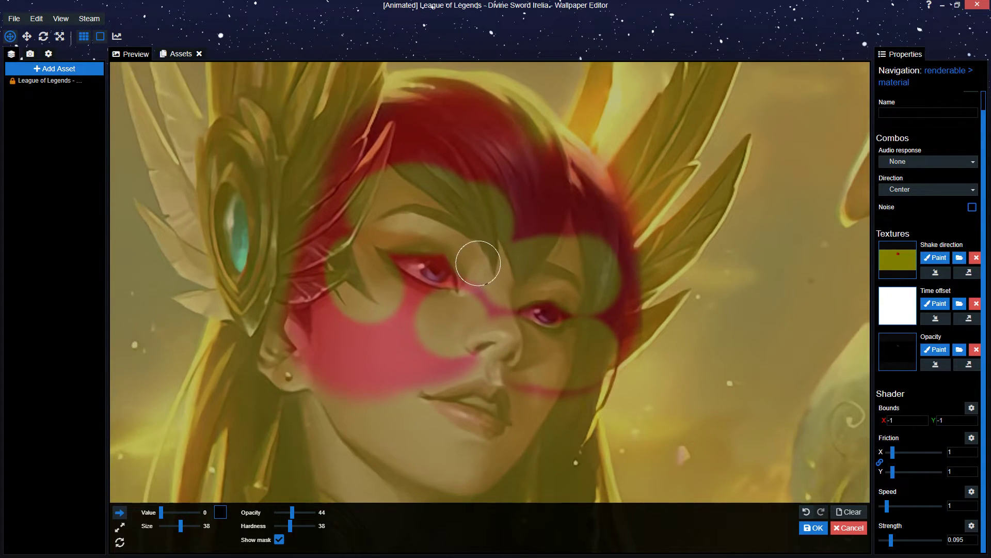
pyautogui.scroll(2, 560, 318)
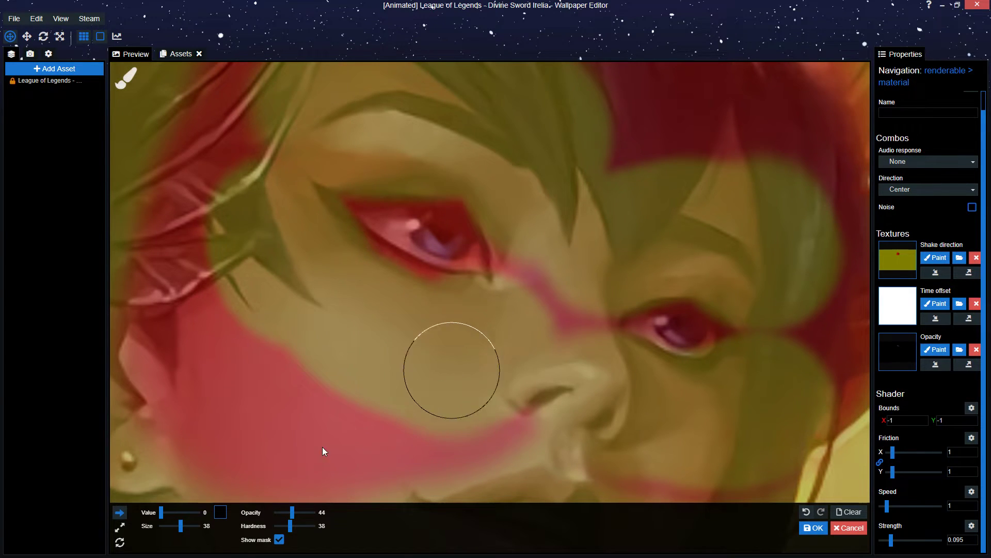
pyautogui.moveTo(179, 527); pyautogui.dragTo(176, 526)
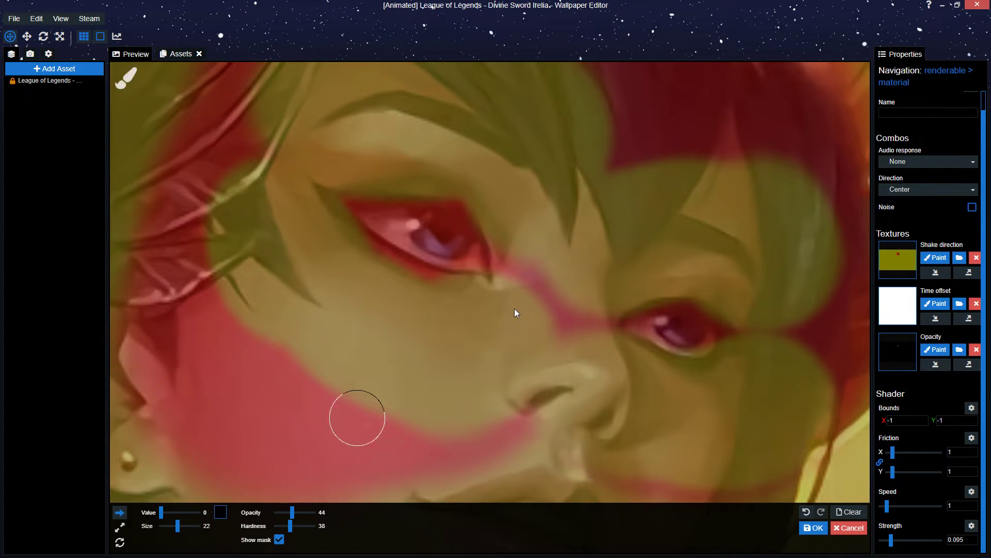
pyautogui.moveTo(549, 254)
pyautogui.mouseDown()
pyautogui.moveTo(557, 332)
pyautogui.moveTo(573, 315)
pyautogui.mouseUp()
# Erase the direction-mask strokes on the cheek and over the top, right and left hair
pyautogui.scroll(-2, 557, 335)
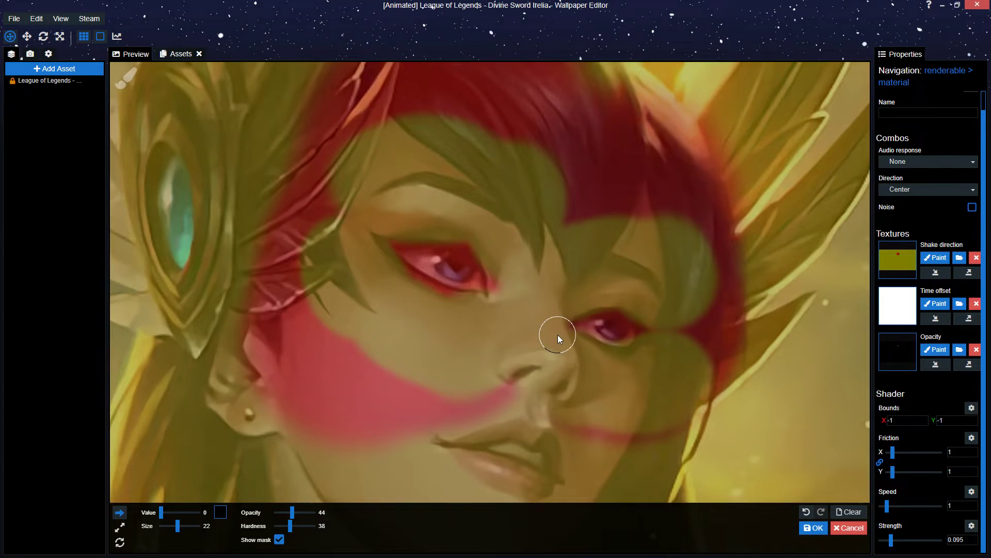
pyautogui.scroll(-1, 419, 342)
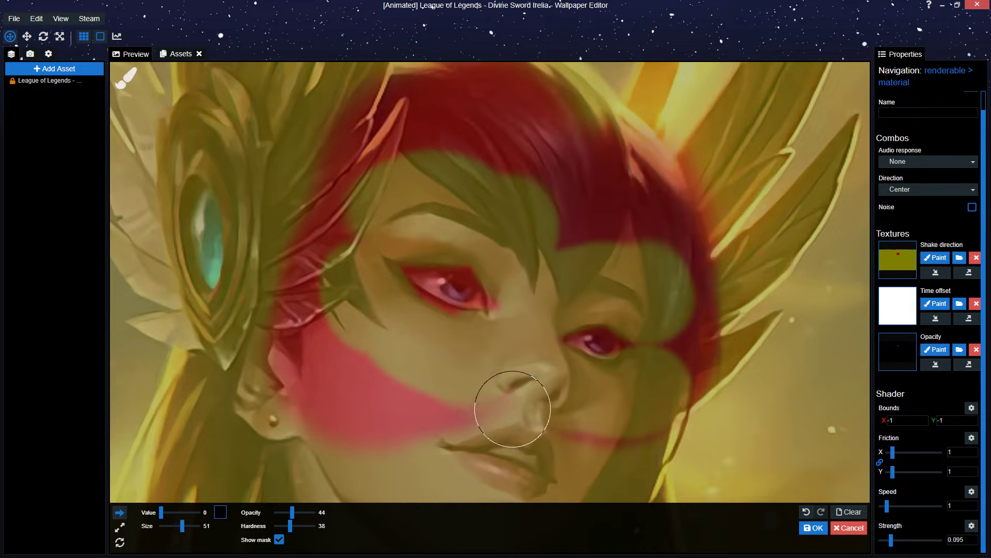
pyautogui.moveTo(520, 409)
pyautogui.mouseDown()
pyautogui.moveTo(305, 416)
pyautogui.moveTo(343, 361)
pyautogui.moveTo(337, 373)
pyautogui.moveTo(328, 195)
pyautogui.moveTo(420, 88)
pyautogui.moveTo(305, 166)
pyautogui.mouseUp()
pyautogui.scroll(-2, 377, 163)
pyautogui.moveTo(386, 159)
pyautogui.mouseDown()
pyautogui.moveTo(442, 138)
pyautogui.moveTo(563, 248)
pyautogui.moveTo(602, 408)
pyautogui.moveTo(585, 412)
pyautogui.moveTo(567, 390)
pyautogui.moveTo(531, 464)
pyautogui.moveTo(387, 469)
pyautogui.mouseUp()
pyautogui.moveTo(611, 251)
pyautogui.mouseDown()
pyautogui.moveTo(432, 284)
pyautogui.moveTo(443, 214)
pyautogui.moveTo(372, 200)
pyautogui.mouseUp()
pyautogui.scroll(2, 371, 199)
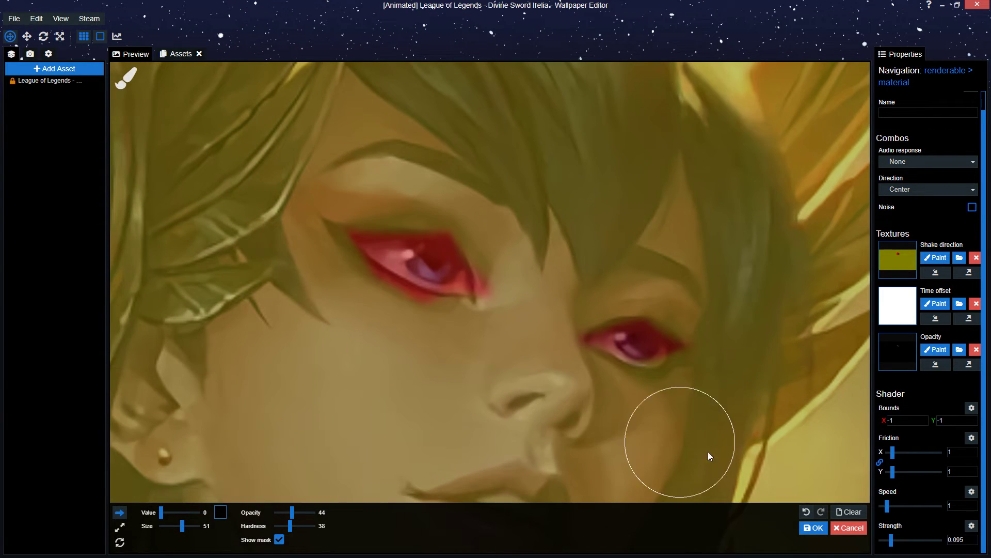
# Apply the painted mask, save, and set the Shake bounds to X 0 and Y 1
pyautogui.click(813, 527)
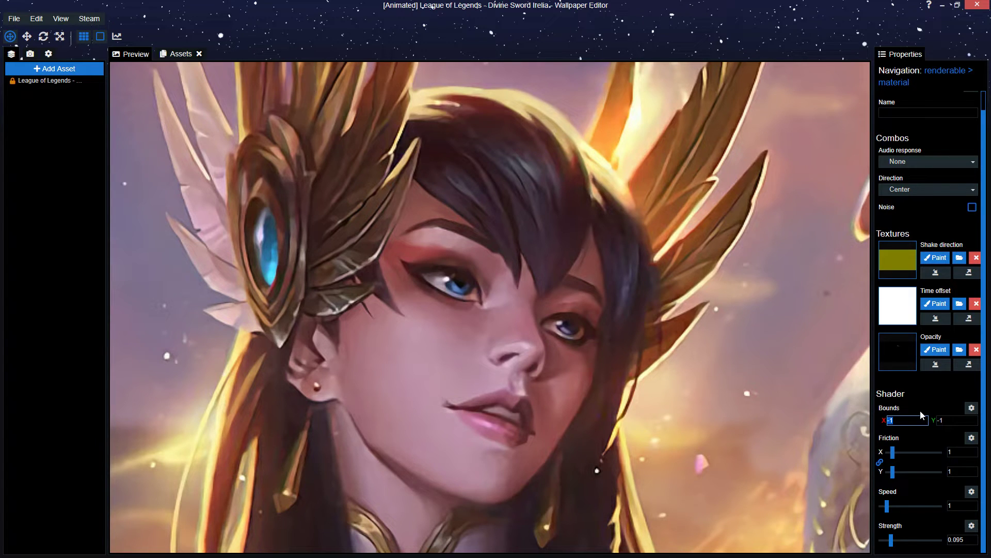
pyautogui.hotkey('ctrl', 's')
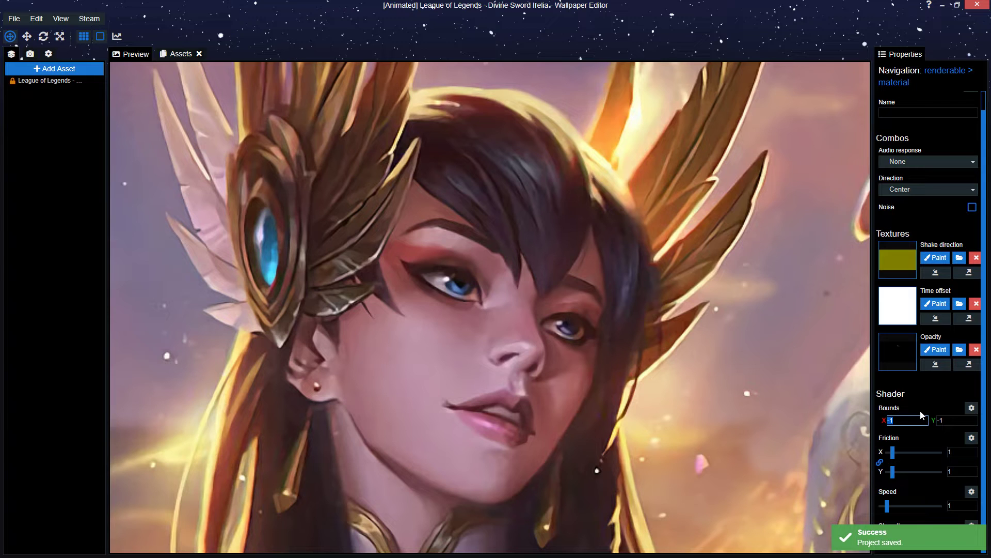
pyautogui.write('0')
pyautogui.press('Tab')
pyautogui.write('1')
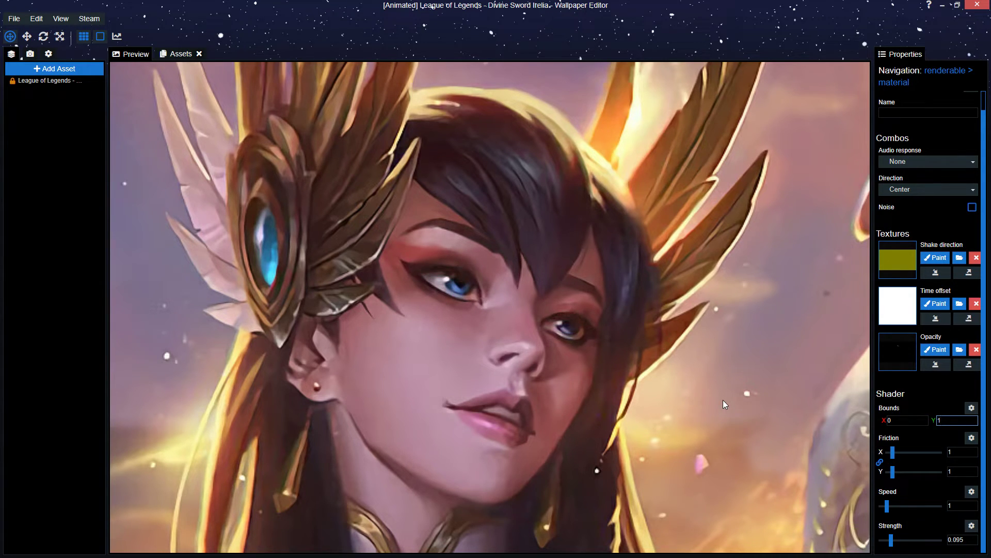
pyautogui.scroll(-5, 723, 400)
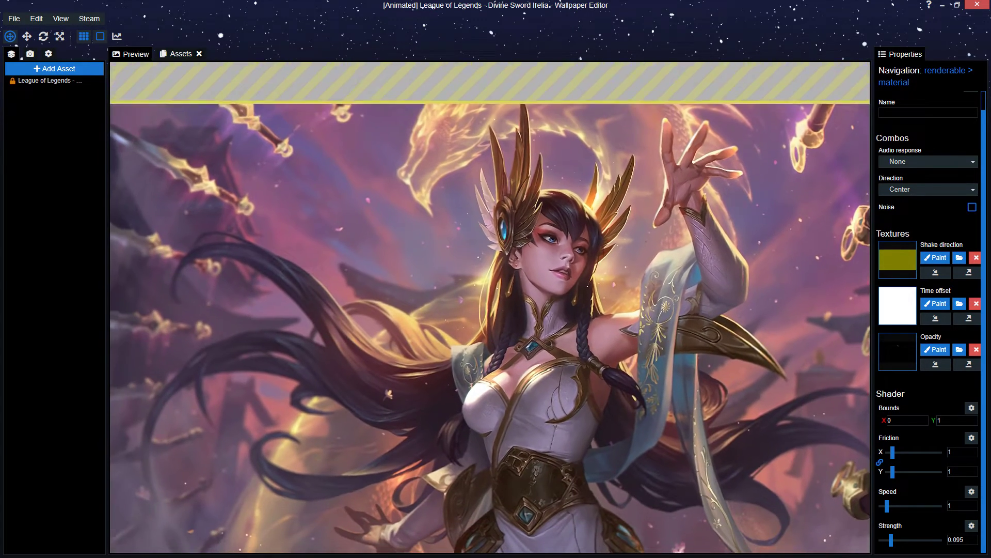
pyautogui.scroll(-2, 723, 400)
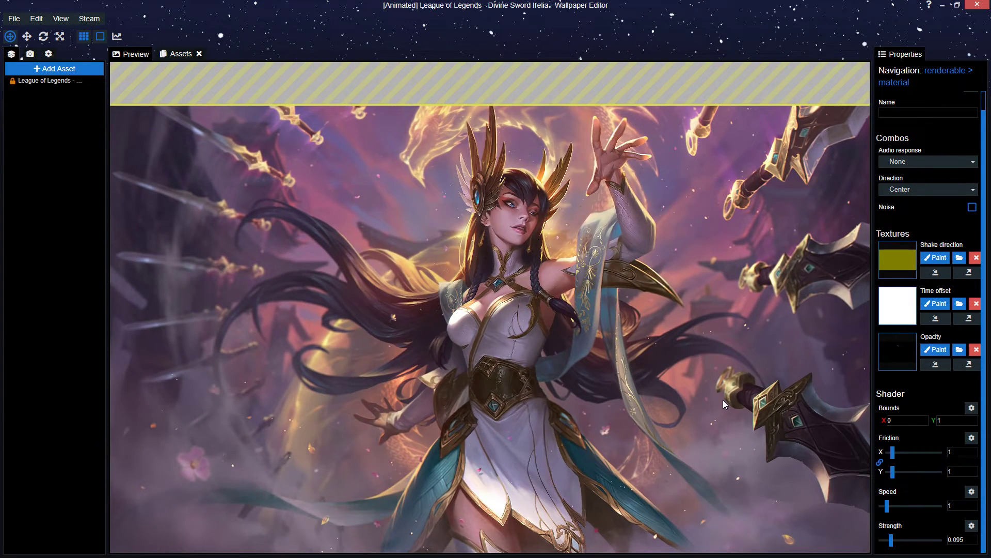
pyautogui.scroll(4, 723, 399)
pyautogui.scroll(4, 575, 303)
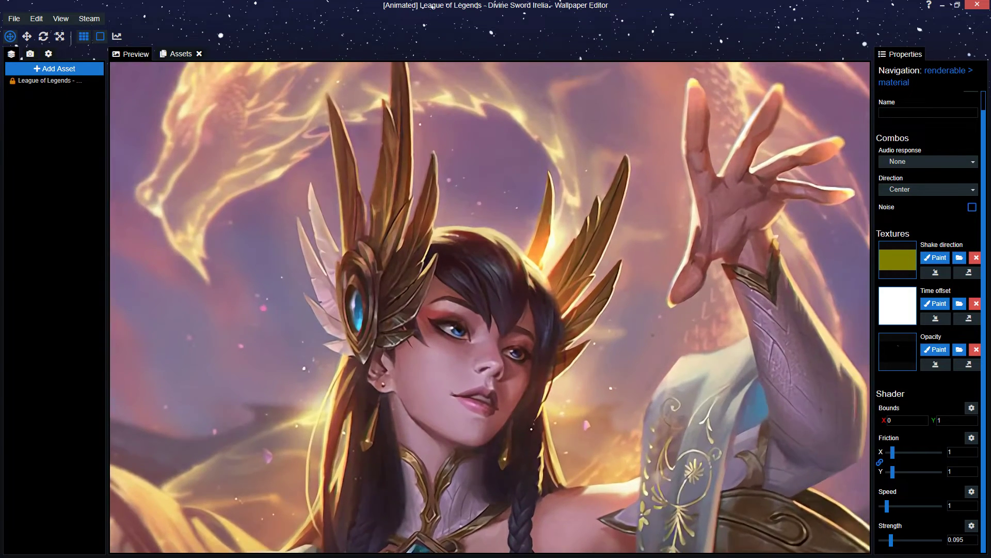
# Save, then change the Shake bounds to X 0.994 and Y 0.997
pyautogui.hotkey('ctrl', 's')
pyautogui.click(898, 419)
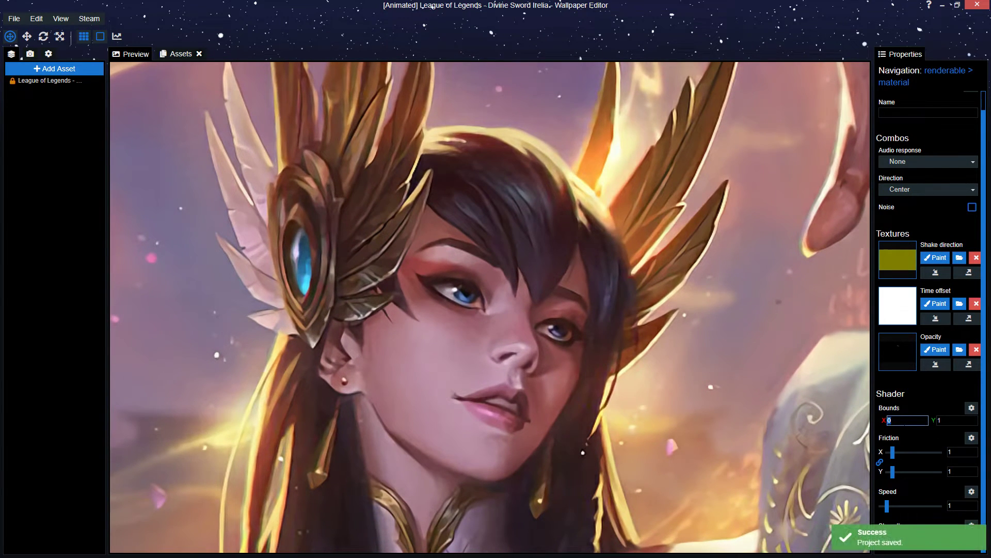
pyautogui.write('0.994')
pyautogui.press('Tab')
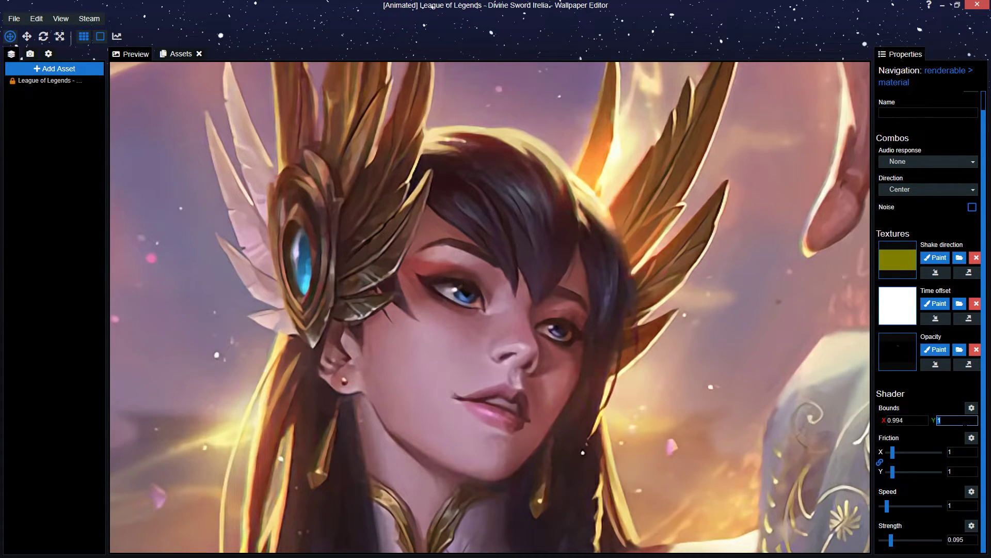
pyautogui.write('0.997')
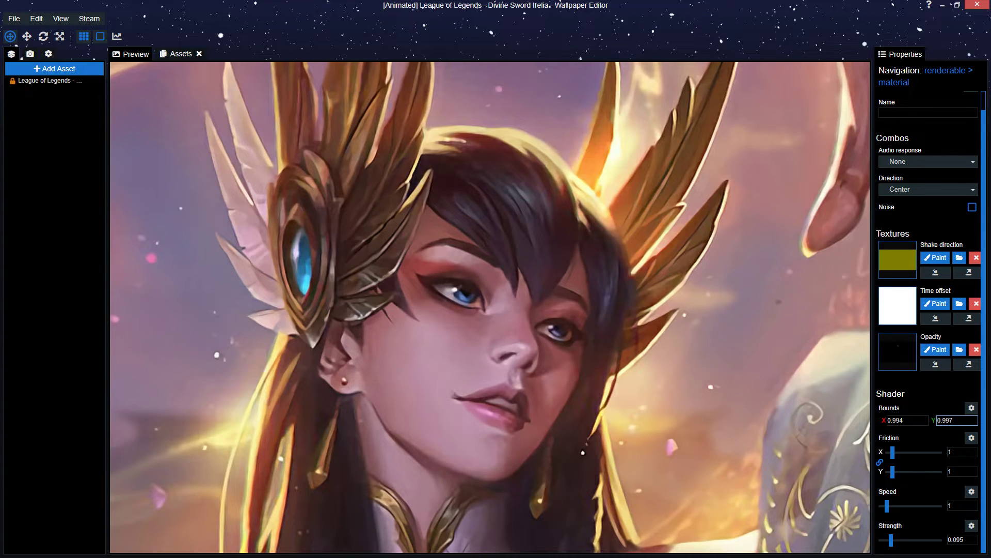
pyautogui.press('Return')
# Review the Shake properties and save the project again
pyautogui.scroll(-5, 650, 441)
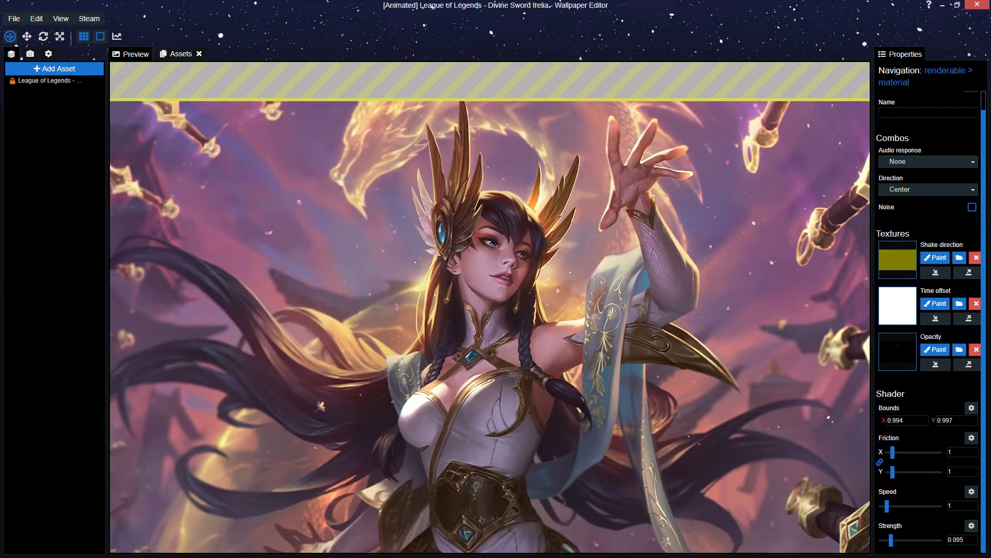
pyautogui.scroll(-2, 659, 436)
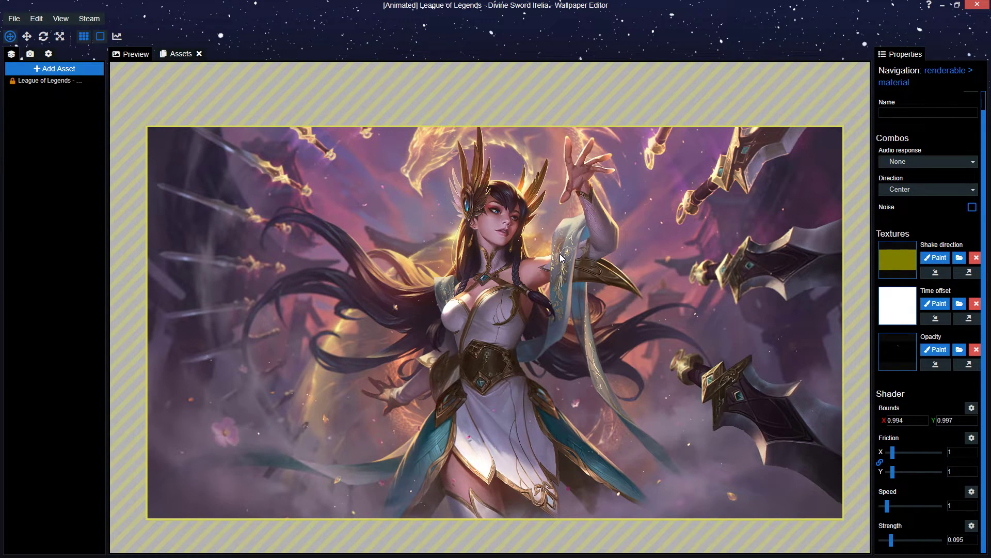
pyautogui.scroll(3, 551, 240)
pyautogui.scroll(-3, 535, 215)
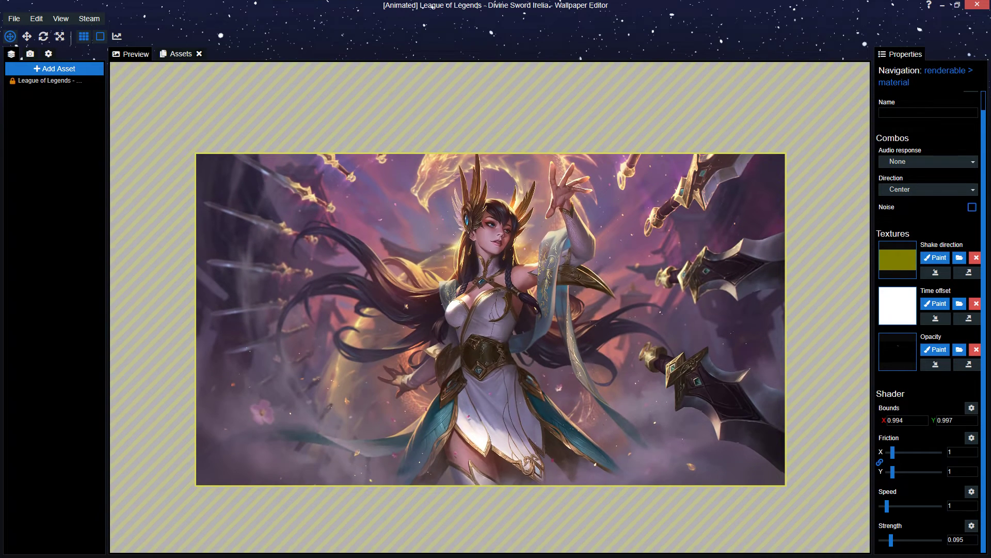
pyautogui.scroll(1, 535, 214)
pyautogui.hotkey('ctrl', 's')
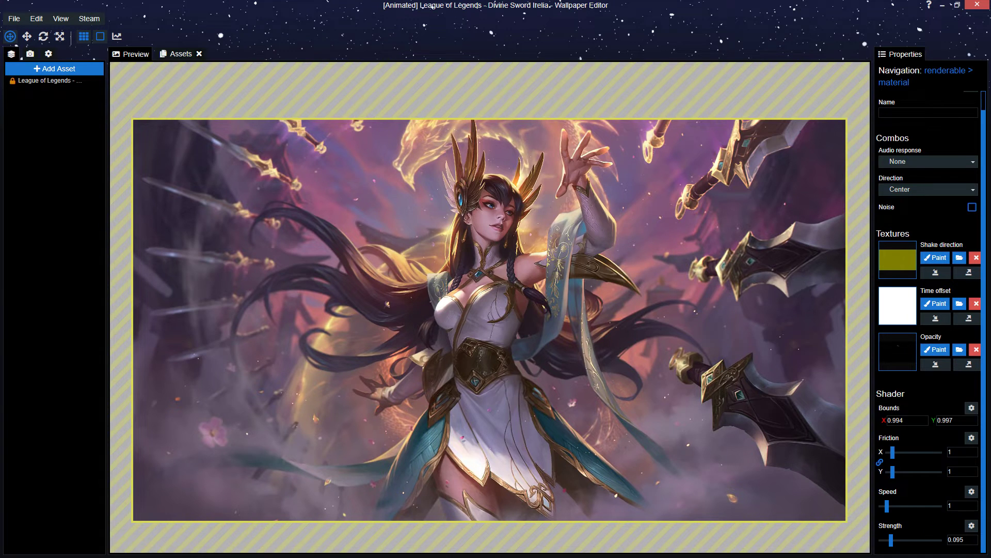
pyautogui.scroll(4, 490, 196)
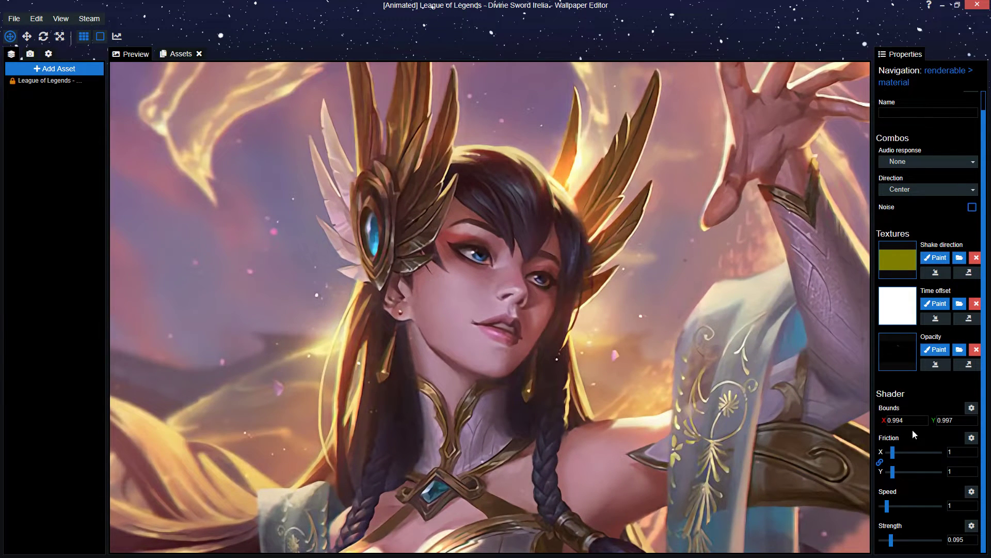
# Try Bounds X at 0.99 and check the blink in the preview
pyautogui.click(907, 419)
pyautogui.press('BackSpace')
pyautogui.scroll(-5, 562, 366)
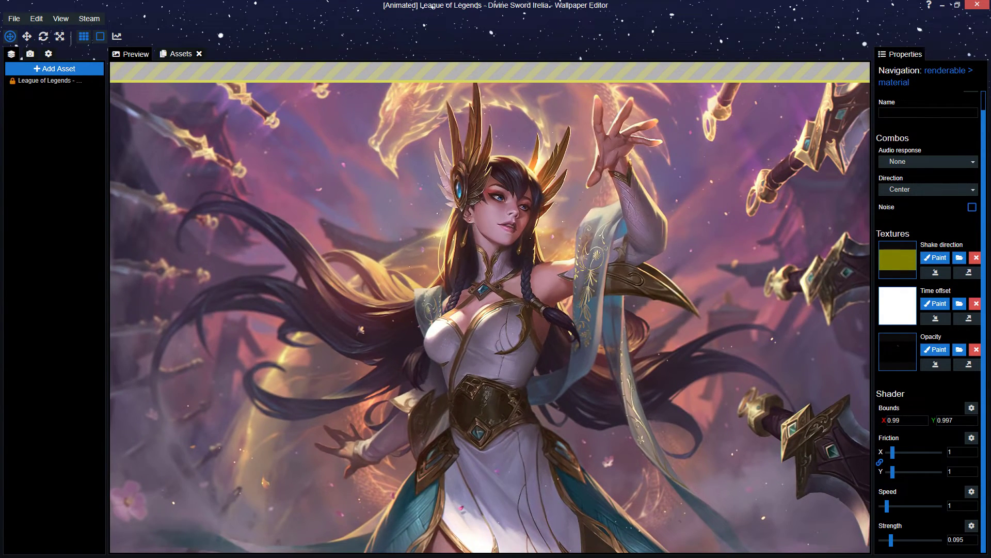
pyautogui.scroll(-2, 750, 394)
pyautogui.scroll(1, 749, 391)
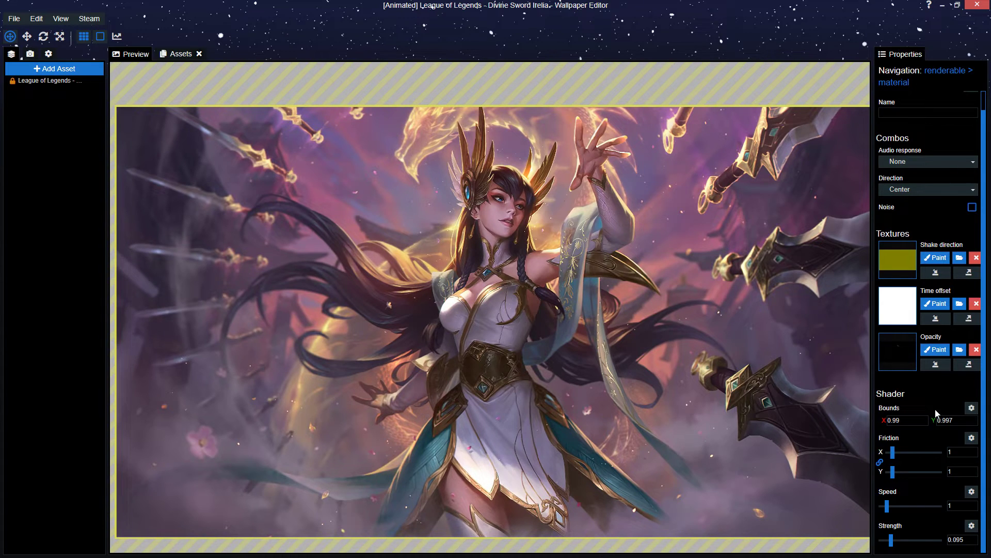
# Lower Bounds X to 0.985 by way of 0.98, saving the project
pyautogui.click(907, 420)
pyautogui.write('8')
pyautogui.scroll(1, 604, 264)
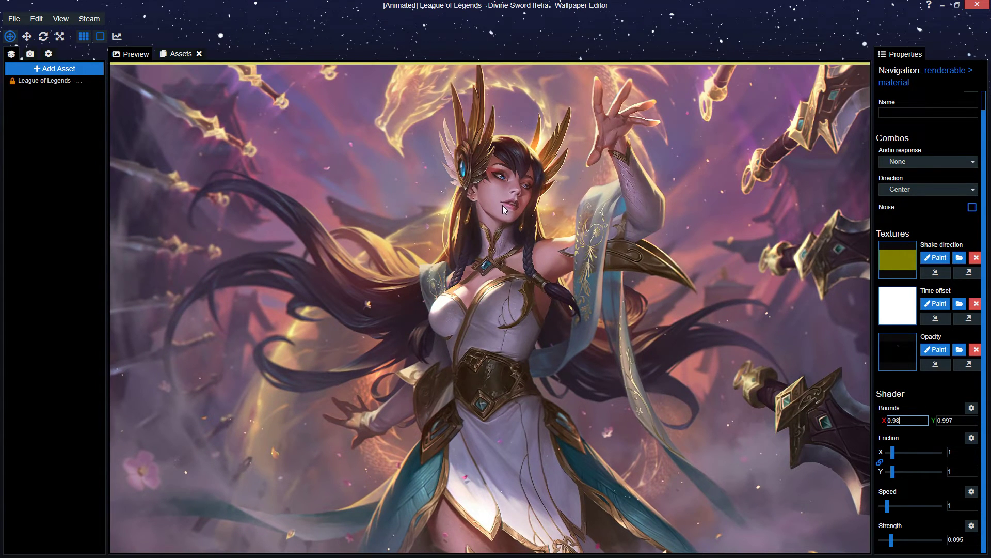
pyautogui.scroll(-1, 506, 209)
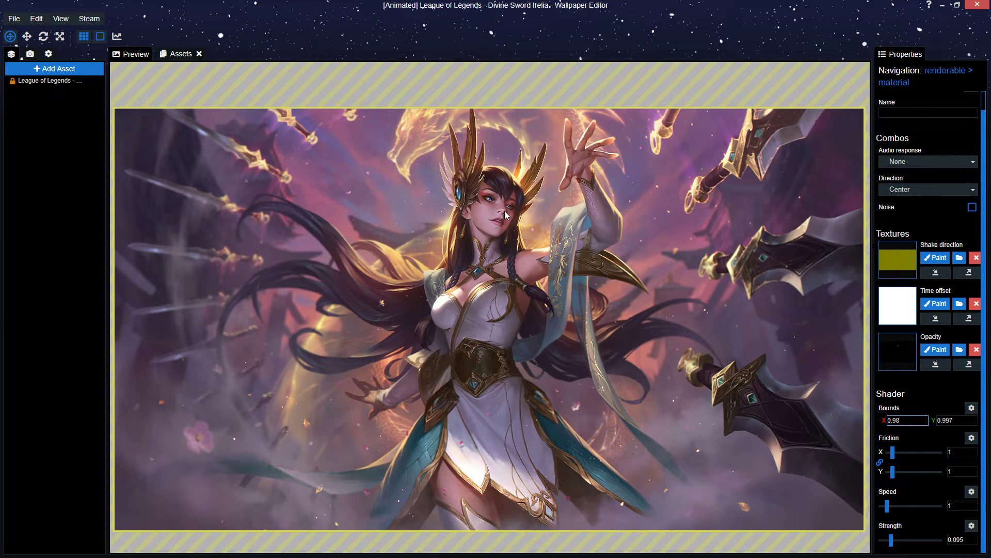
pyautogui.hotkey('ctrl', 's')
pyautogui.write('5')
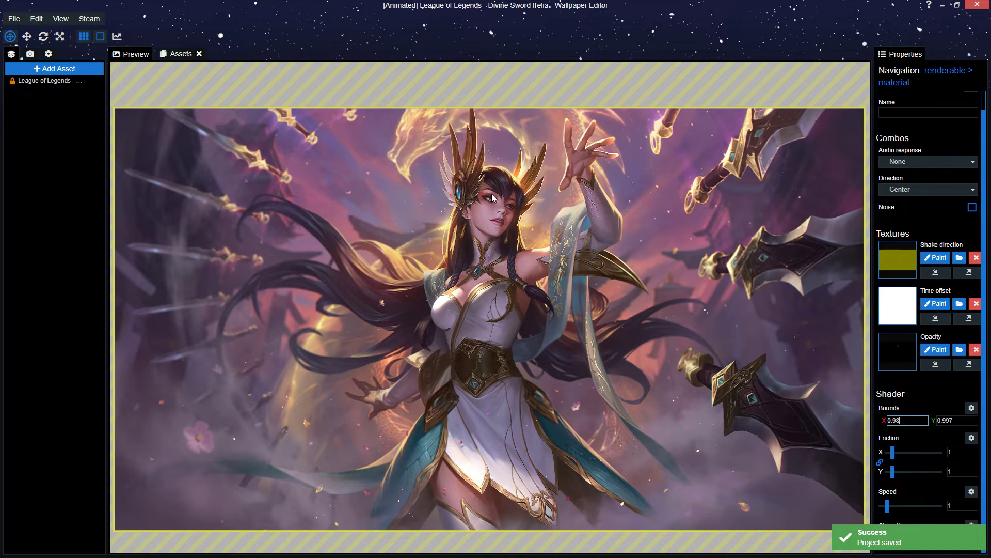
pyautogui.click(847, 540)
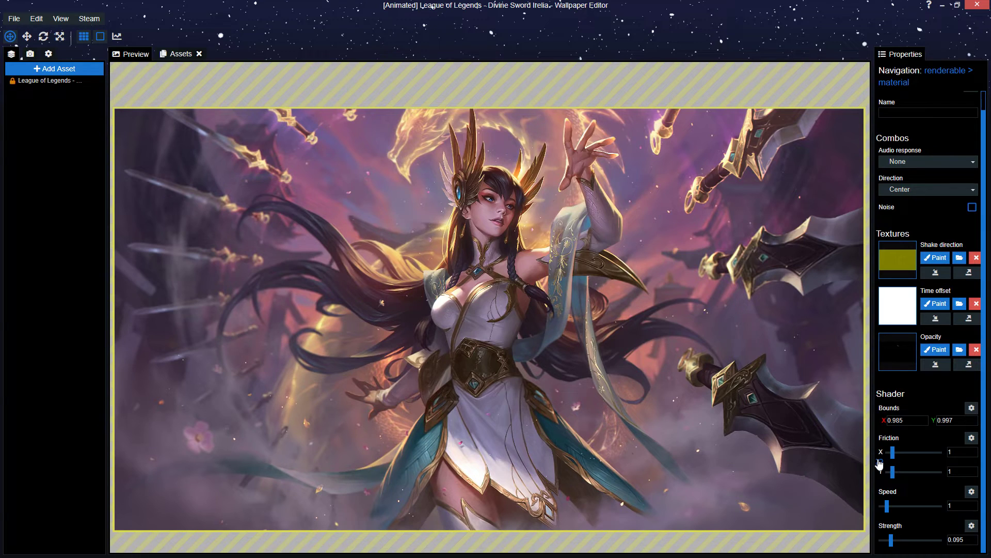
# Save, adjust the linked friction values, then unlink Friction X from Friction Y
pyautogui.hotkey('ctrl', 's')
pyautogui.click(906, 465)
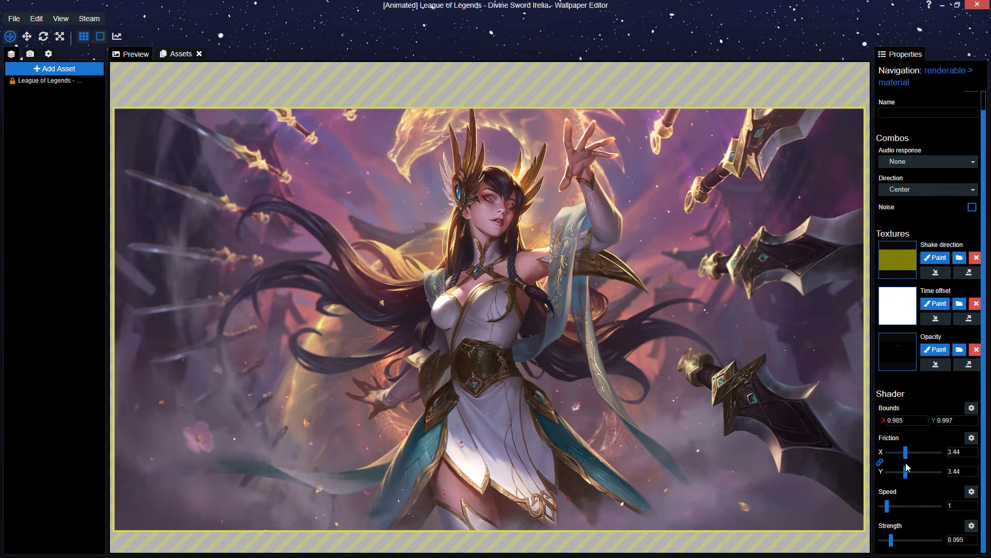
pyautogui.moveTo(906, 466); pyautogui.dragTo(889, 469)
pyautogui.click(880, 462)
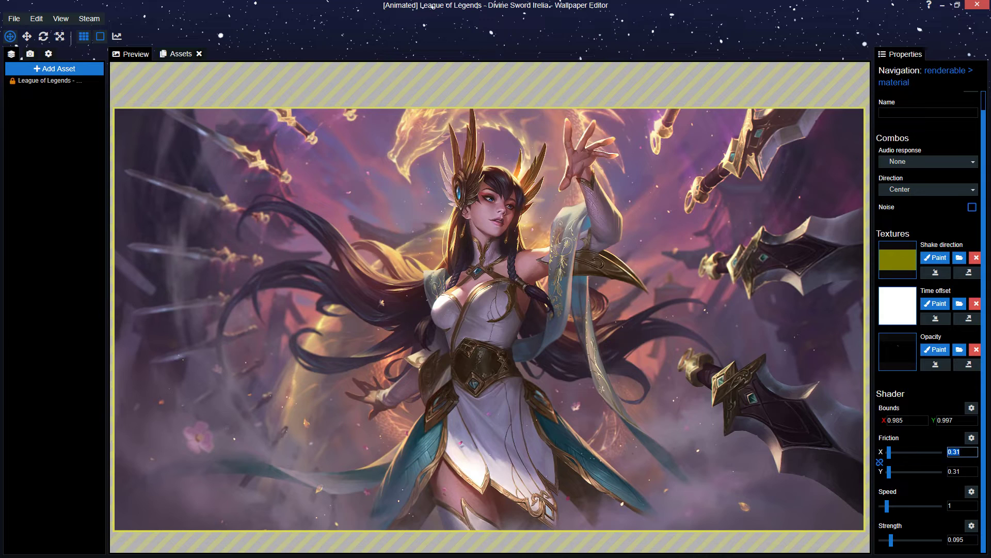
# Set Friction Y to 2, keeping X at 1, and save
pyautogui.doubleClick(964, 471)
pyautogui.write('1')
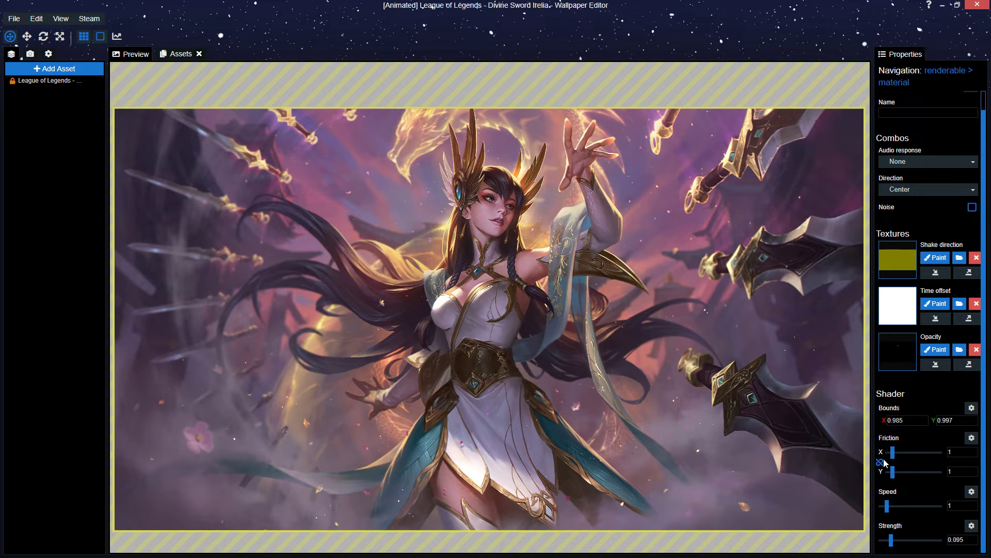
pyautogui.doubleClick(963, 471)
pyautogui.write('2')
pyautogui.click(929, 395)
pyautogui.hotkey('ctrl', 's')
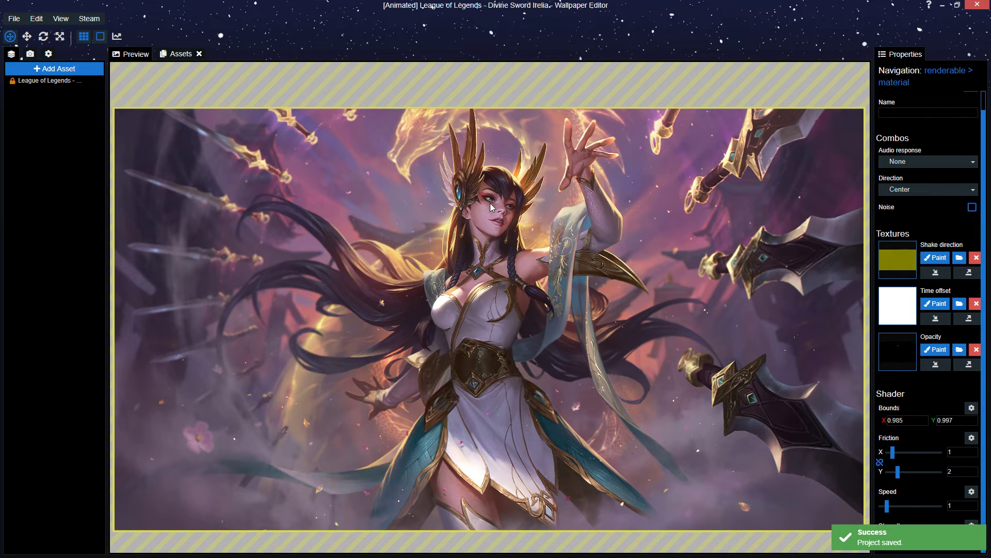